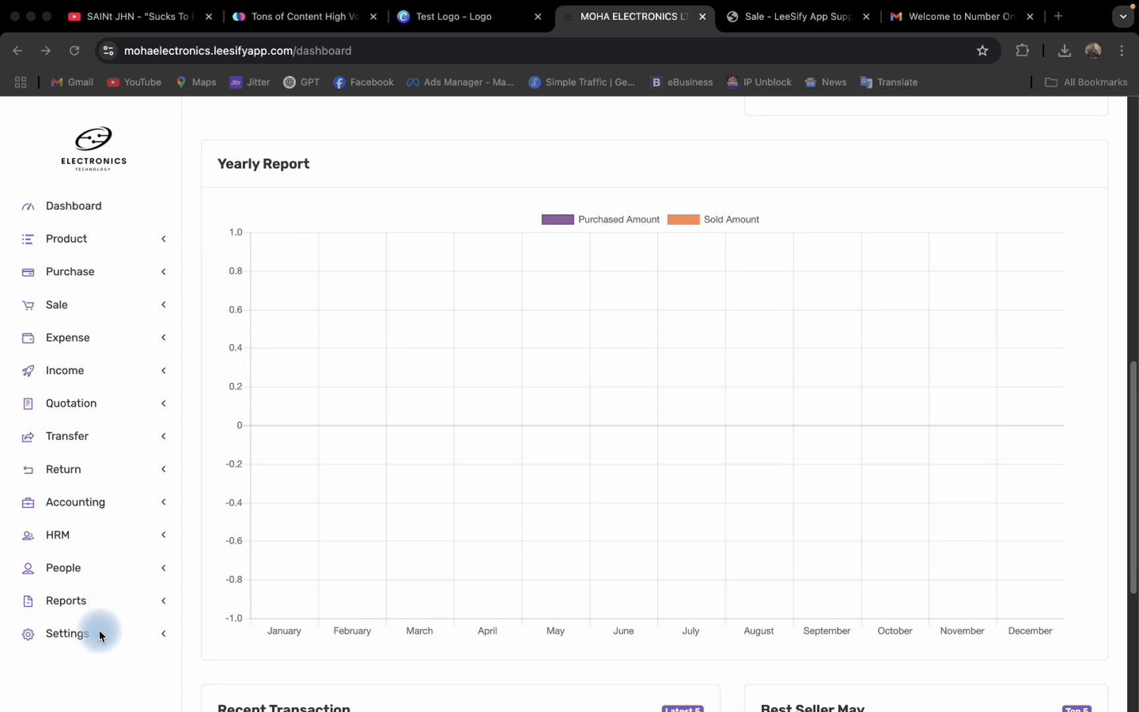
Open the Role Permission page from the system settings.
{"action": "left_click", "coordinate": [99, 632]}
{"action": "scroll", "coordinate": [81, 516], "scroll_direction": "down", "scroll_amount": 5}
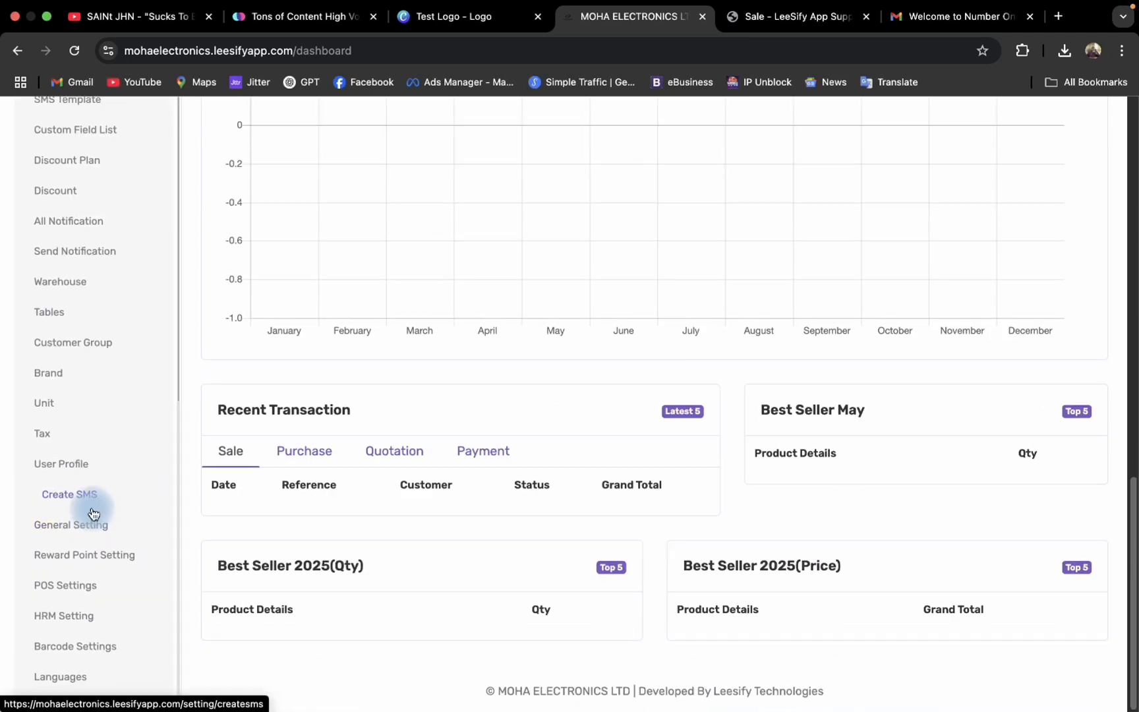
{"action": "scroll", "coordinate": [82, 520], "scroll_direction": "up", "scroll_amount": 5}
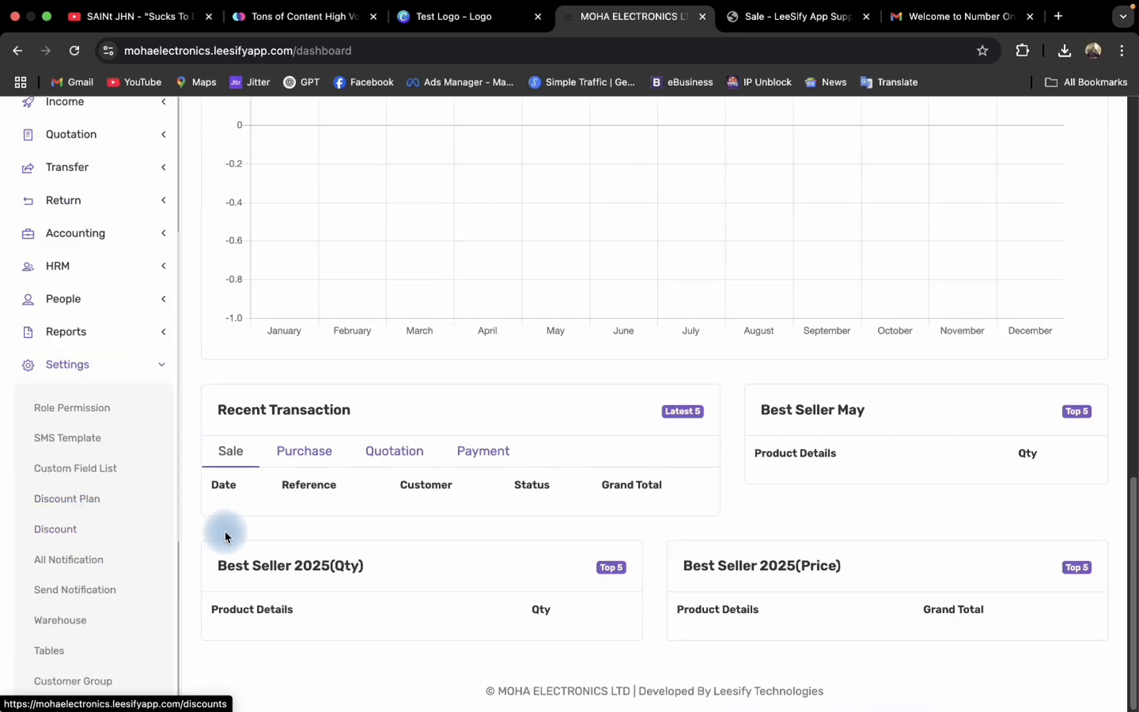
{"action": "left_click", "coordinate": [98, 420]}
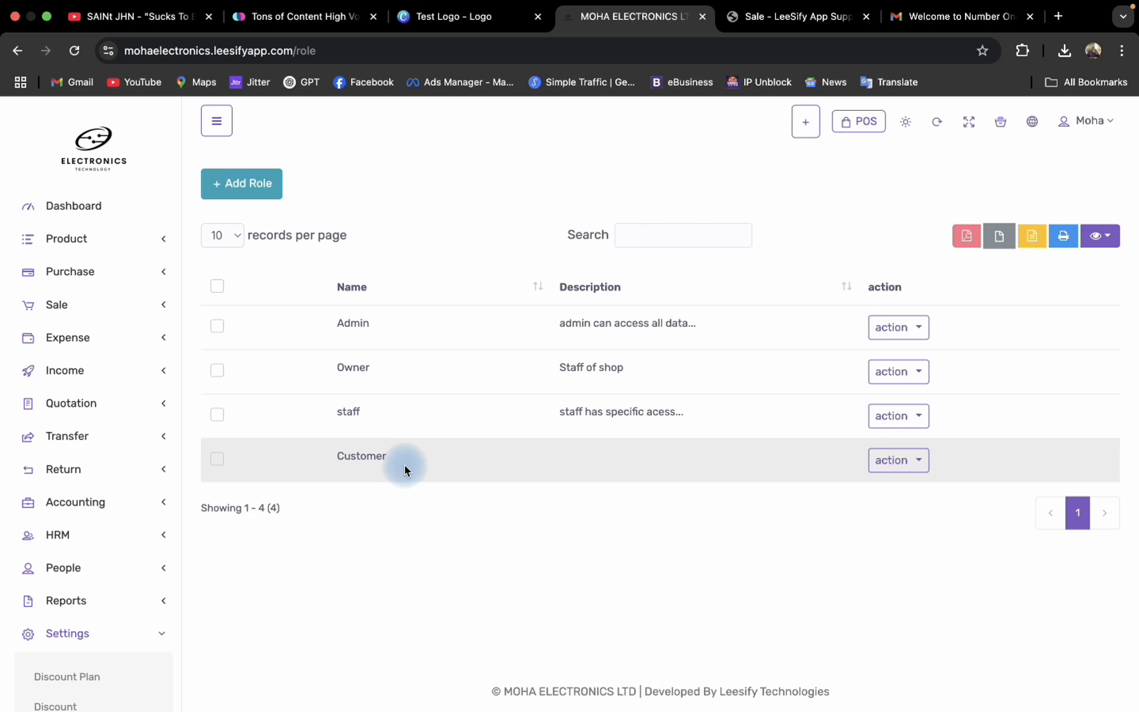
Add a new role named Accountant with the description "Accounting Roles".
{"action": "scroll", "coordinate": [148, 596], "scroll_direction": "down", "scroll_amount": 3}
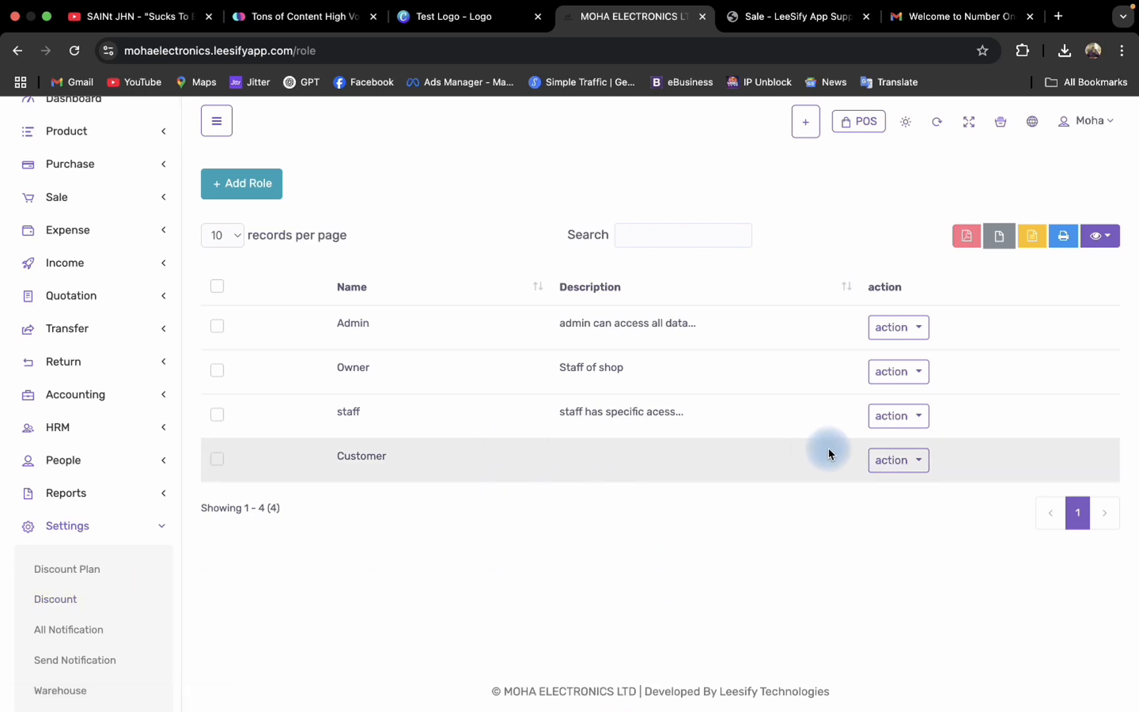
{"action": "left_click", "coordinate": [261, 189]}
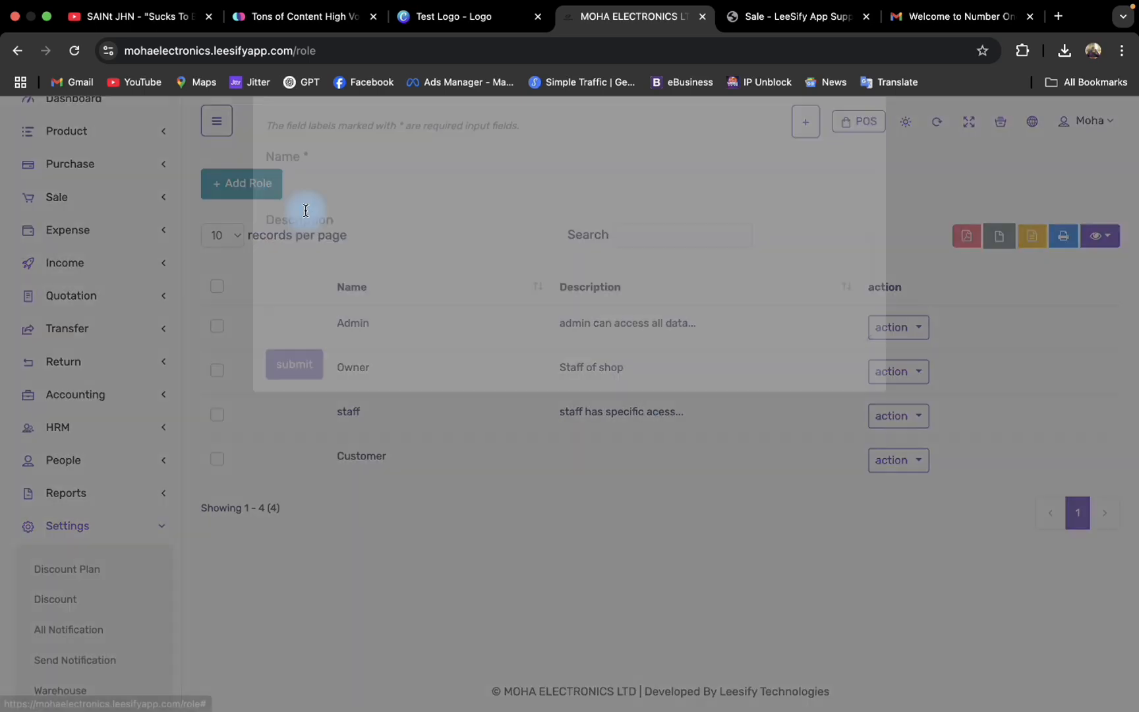
{"action": "left_click", "coordinate": [320, 262]}
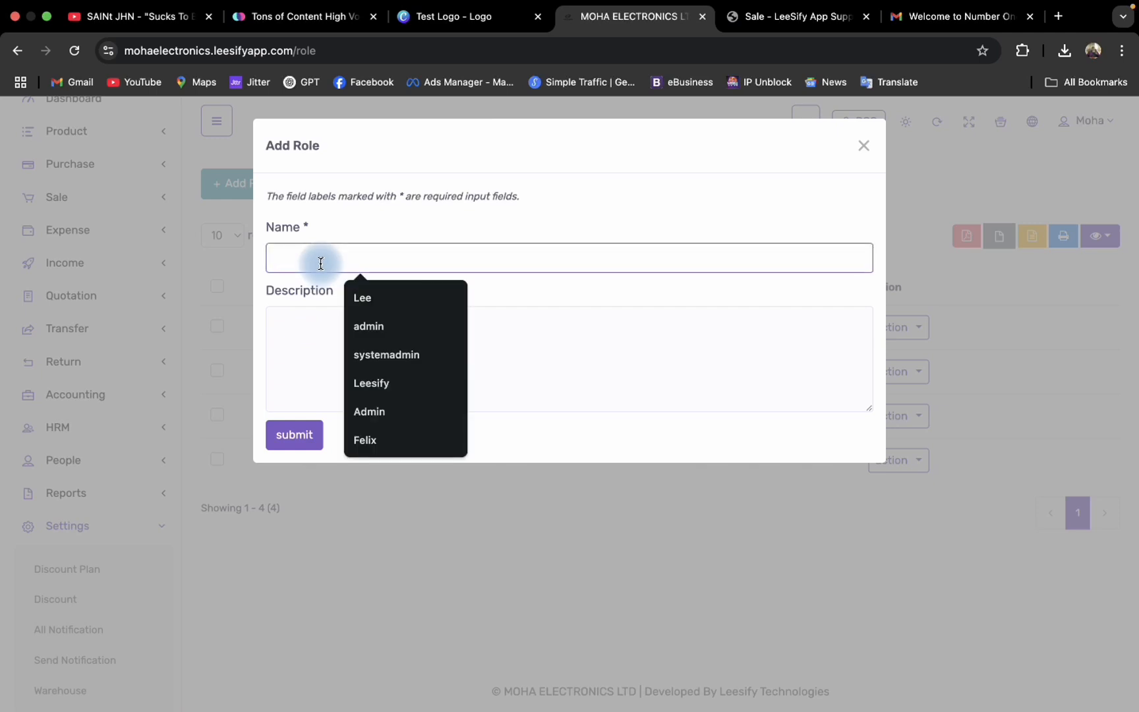
{"action": "type", "text": "Acc"}
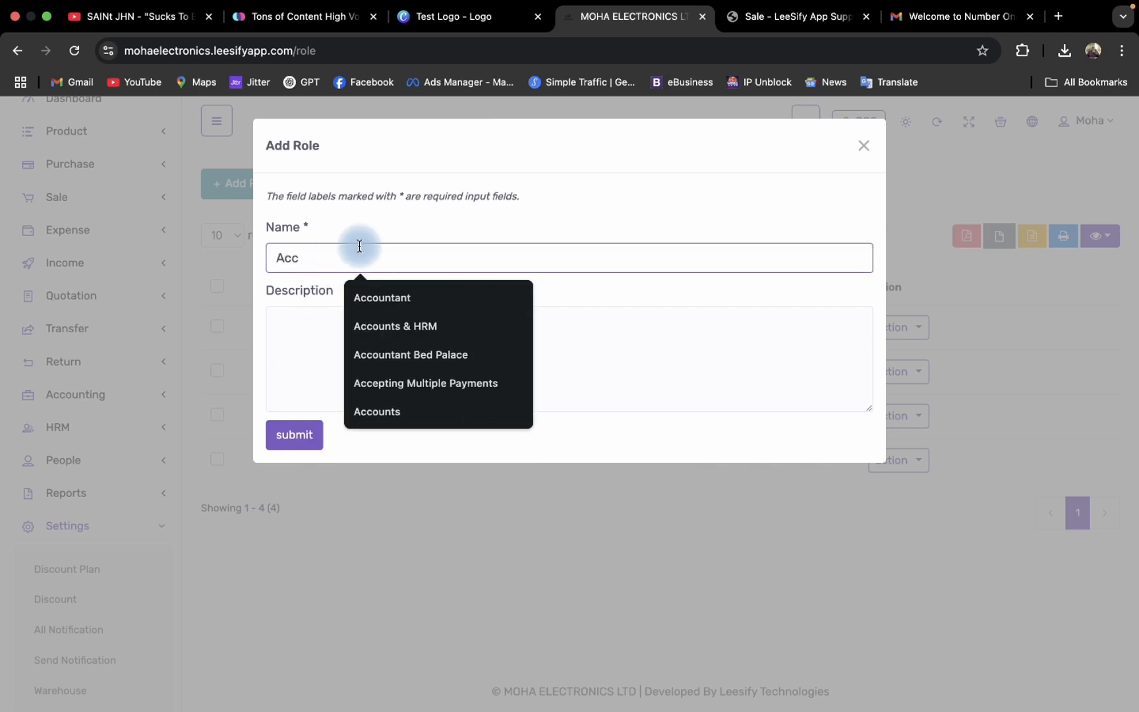
{"action": "left_click", "coordinate": [356, 298]}
{"action": "left_click", "coordinate": [333, 320]}
{"action": "type", "text": "A"}
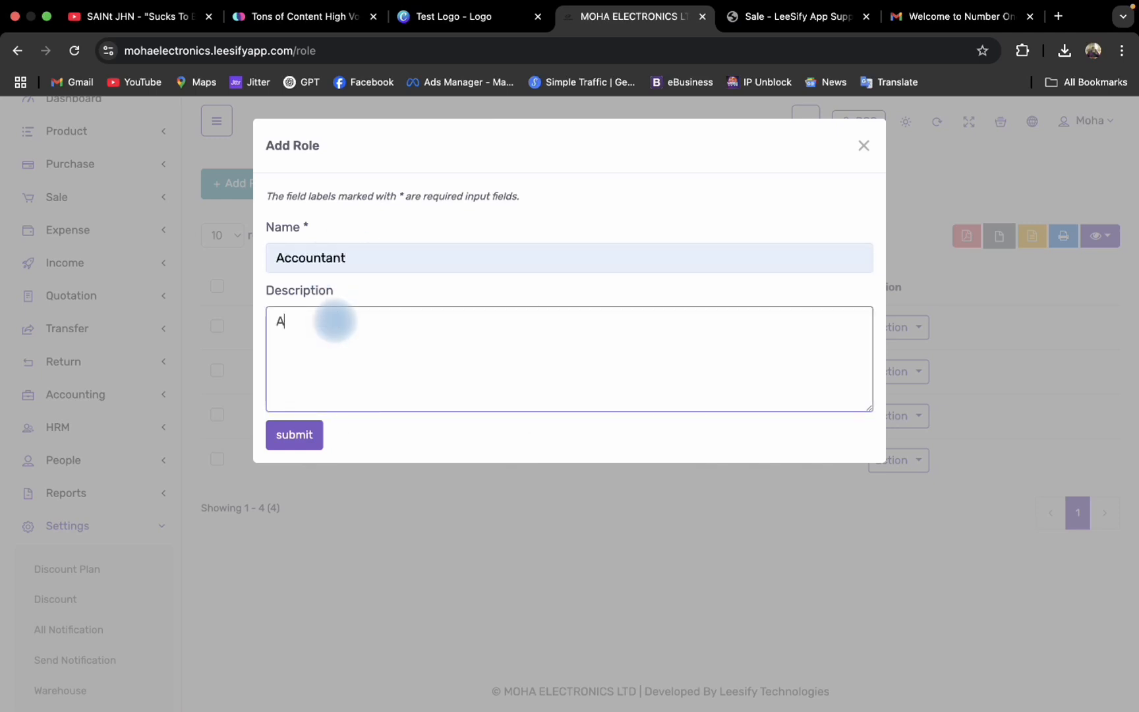
{"action": "type", "text": "ccounting Roles"}
{"action": "left_click", "coordinate": [304, 441]}
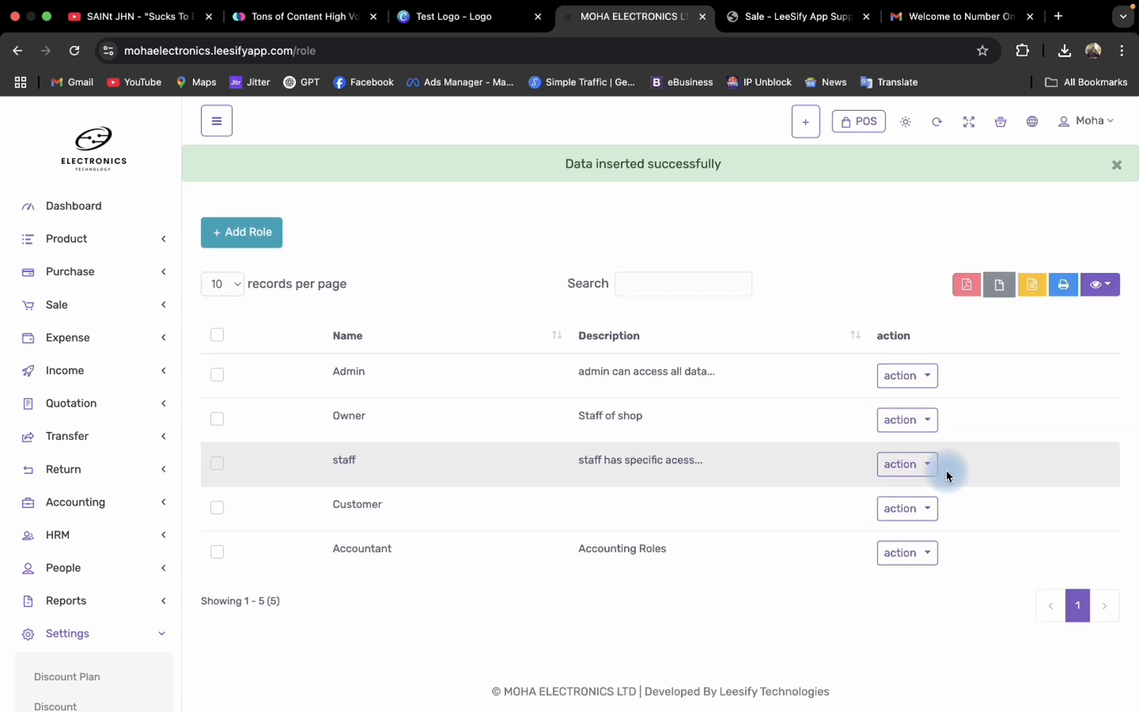
Open the group permissions of the staff role and collapse the side navigation.
{"action": "left_click", "coordinate": [912, 465]}
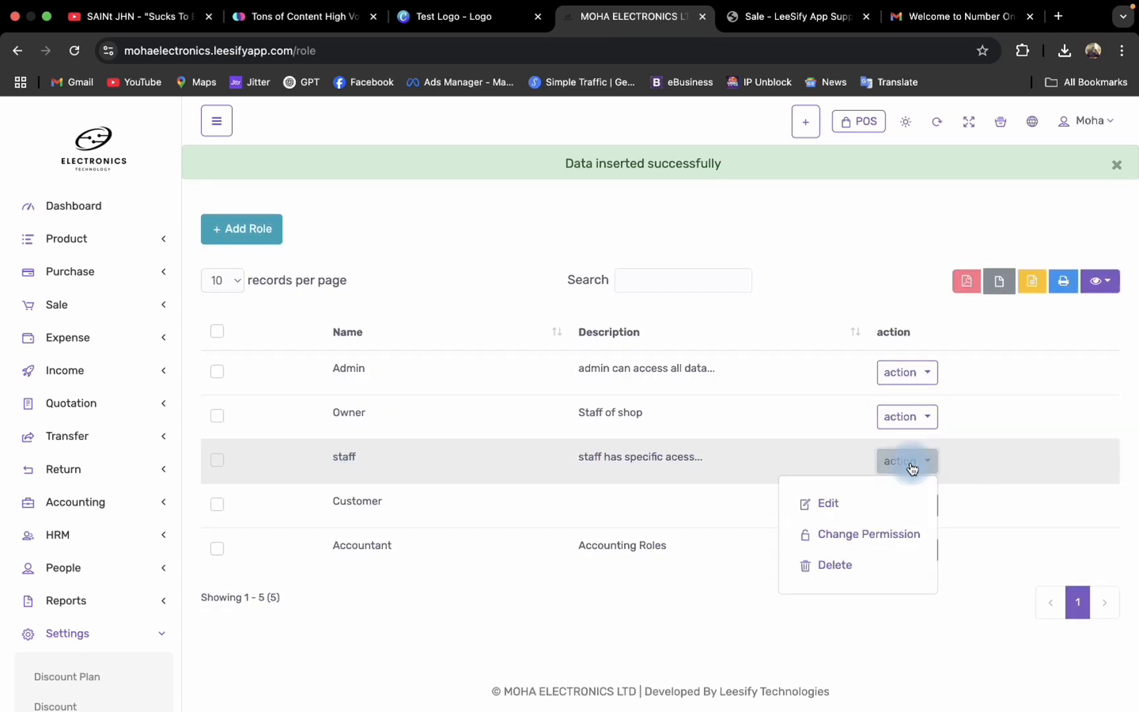
{"action": "left_click", "coordinate": [875, 532]}
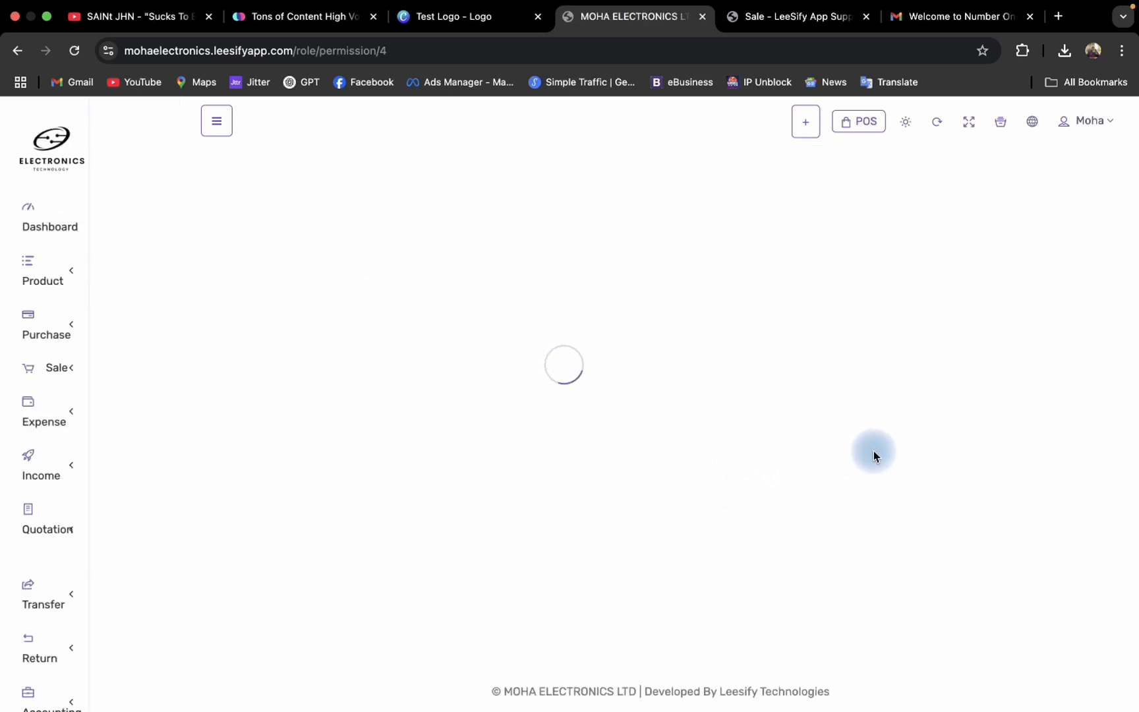
{"action": "left_click", "coordinate": [224, 134]}
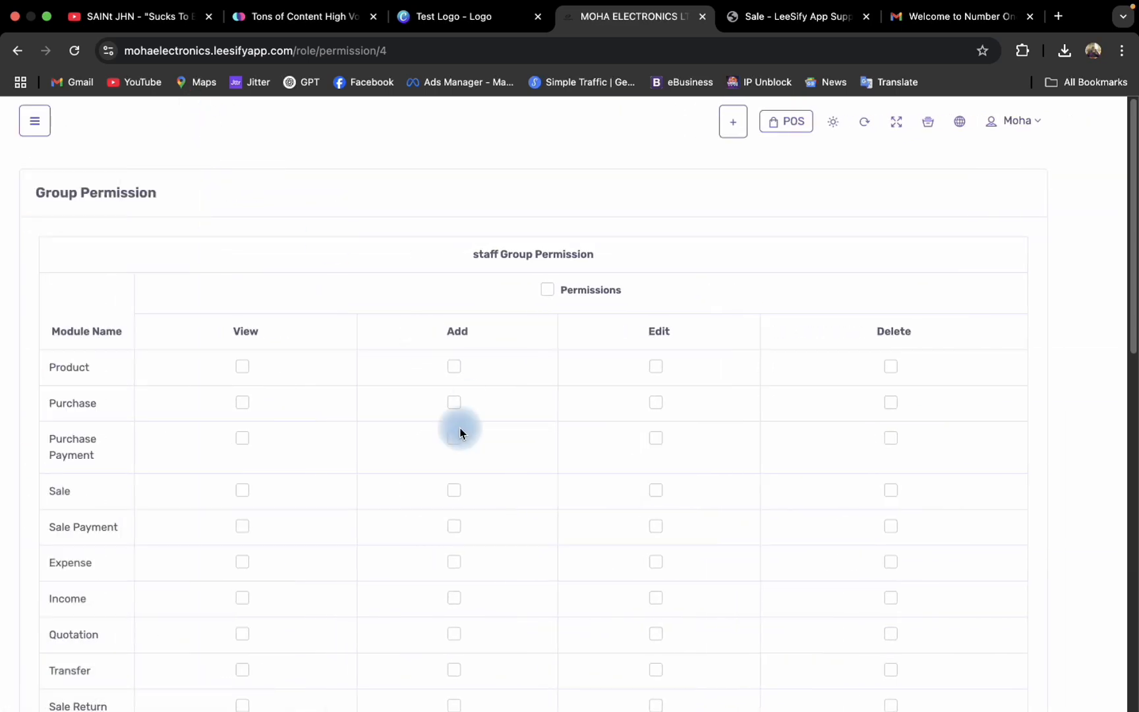
Grant the staff role View and Add permissions for the Product module.
{"action": "scroll", "coordinate": [280, 425], "scroll_direction": "down", "scroll_amount": 1}
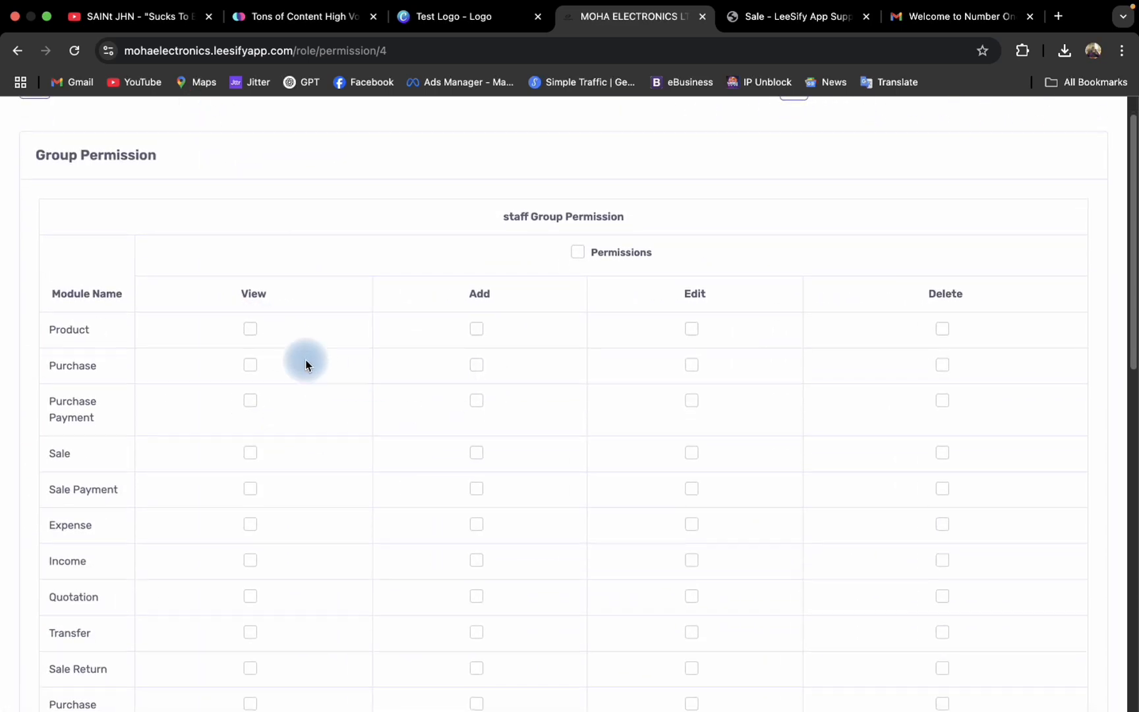
{"action": "scroll", "coordinate": [369, 366], "scroll_direction": "up", "scroll_amount": 1}
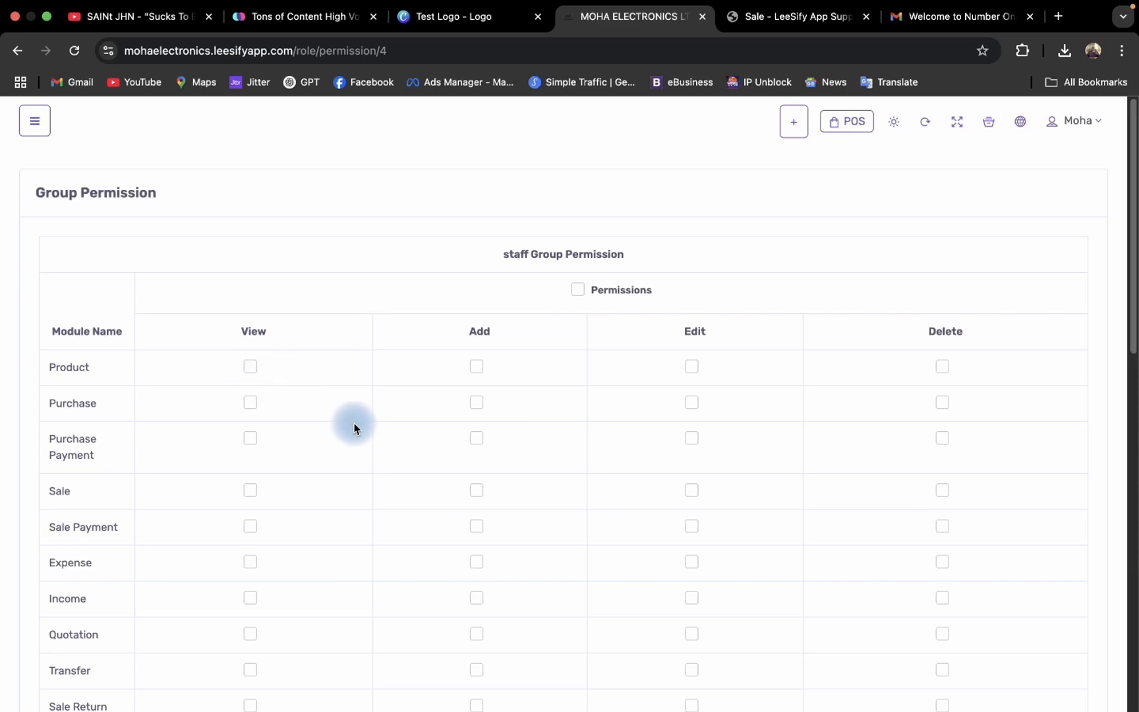
{"action": "scroll", "coordinate": [355, 423], "scroll_direction": "down", "scroll_amount": 3}
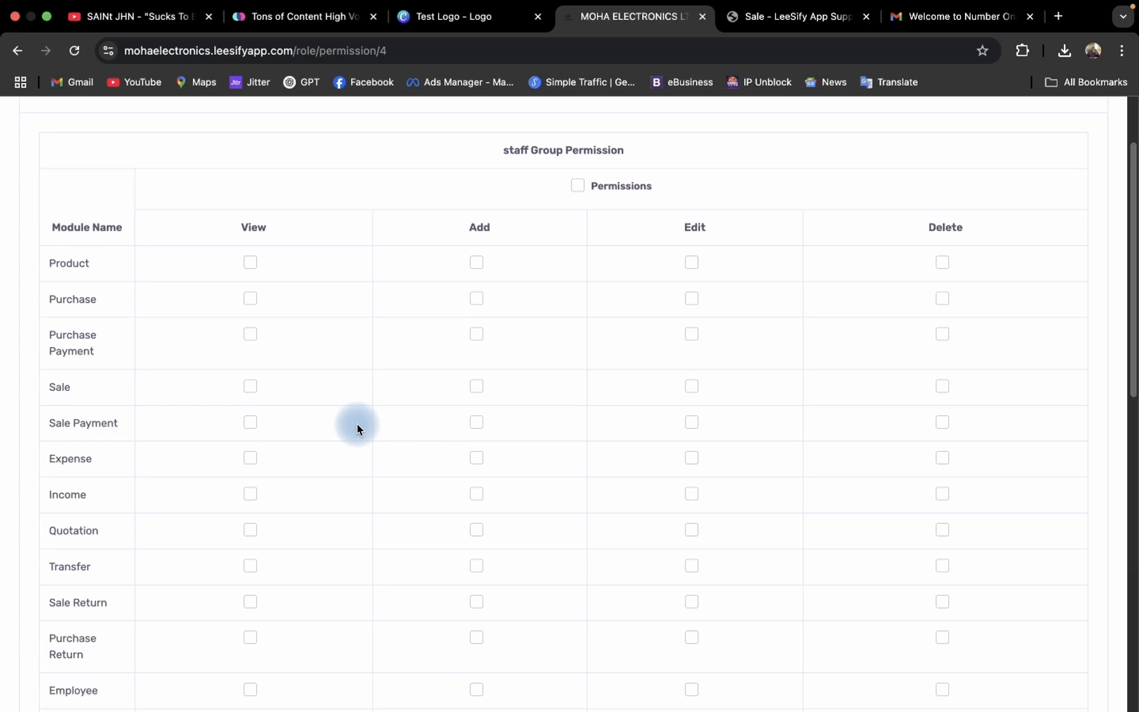
{"action": "scroll", "coordinate": [357, 428], "scroll_direction": "up", "scroll_amount": 3}
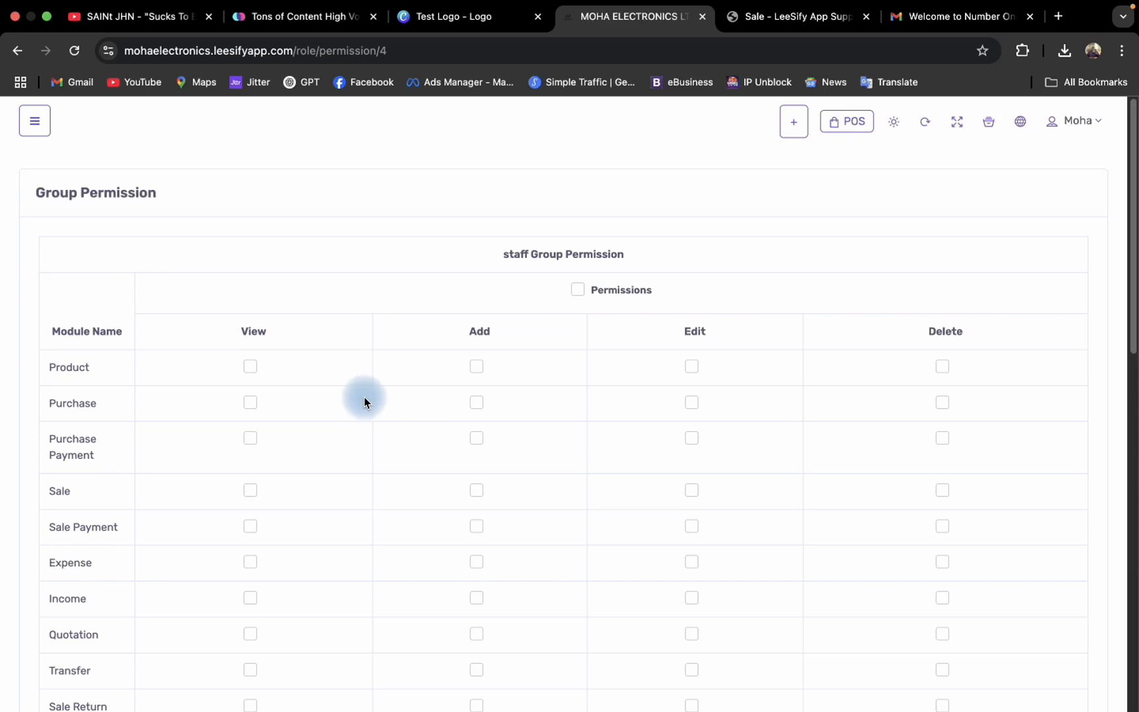
{"action": "left_click", "coordinate": [250, 371]}
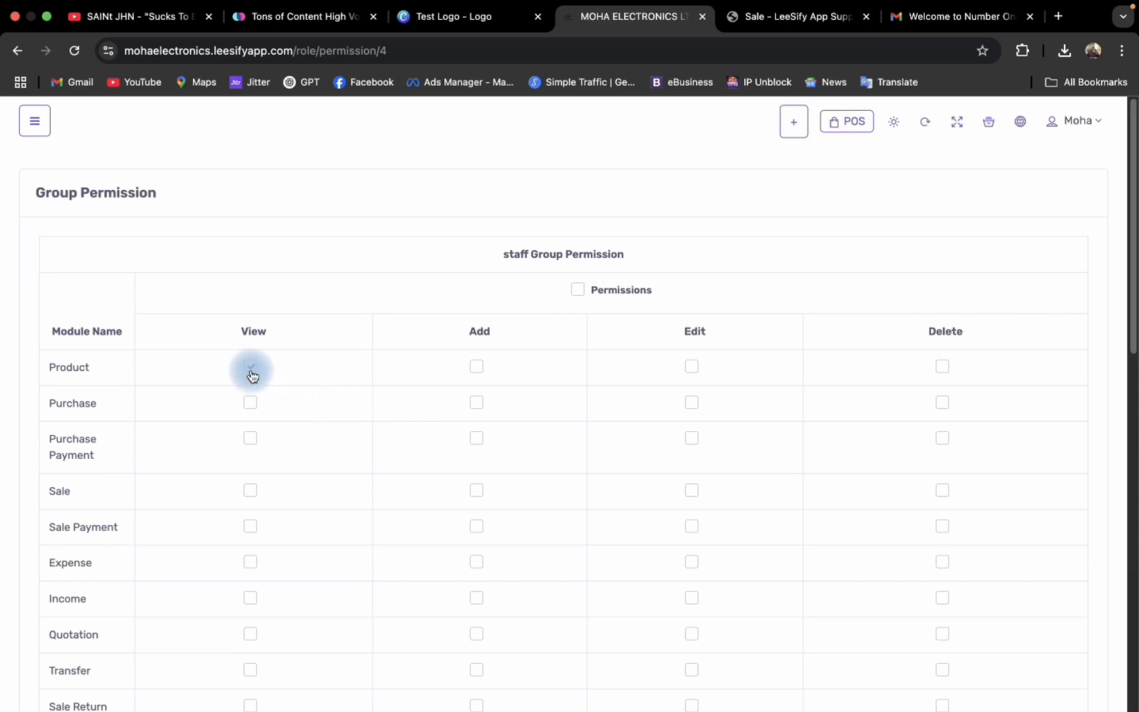
{"action": "left_click", "coordinate": [498, 375]}
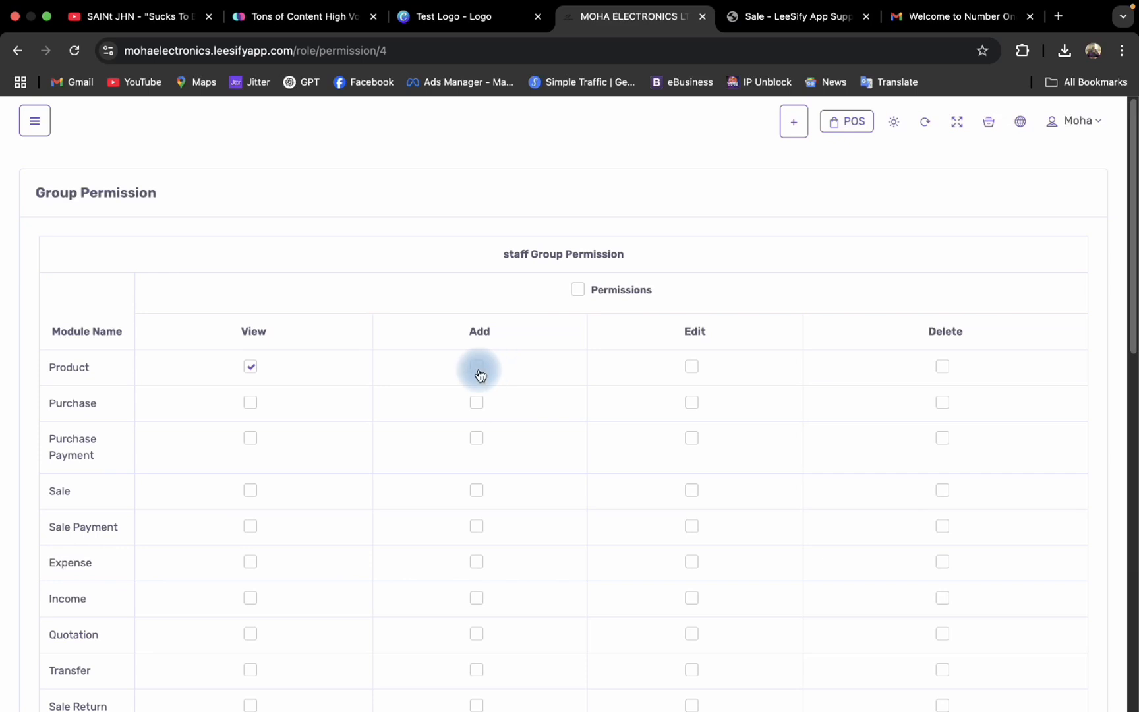
{"action": "left_click", "coordinate": [477, 373]}
Grant the staff role View and Add permissions for the Sale and Sale Payment modules.
{"action": "scroll", "coordinate": [580, 441], "scroll_direction": "down", "scroll_amount": 1}
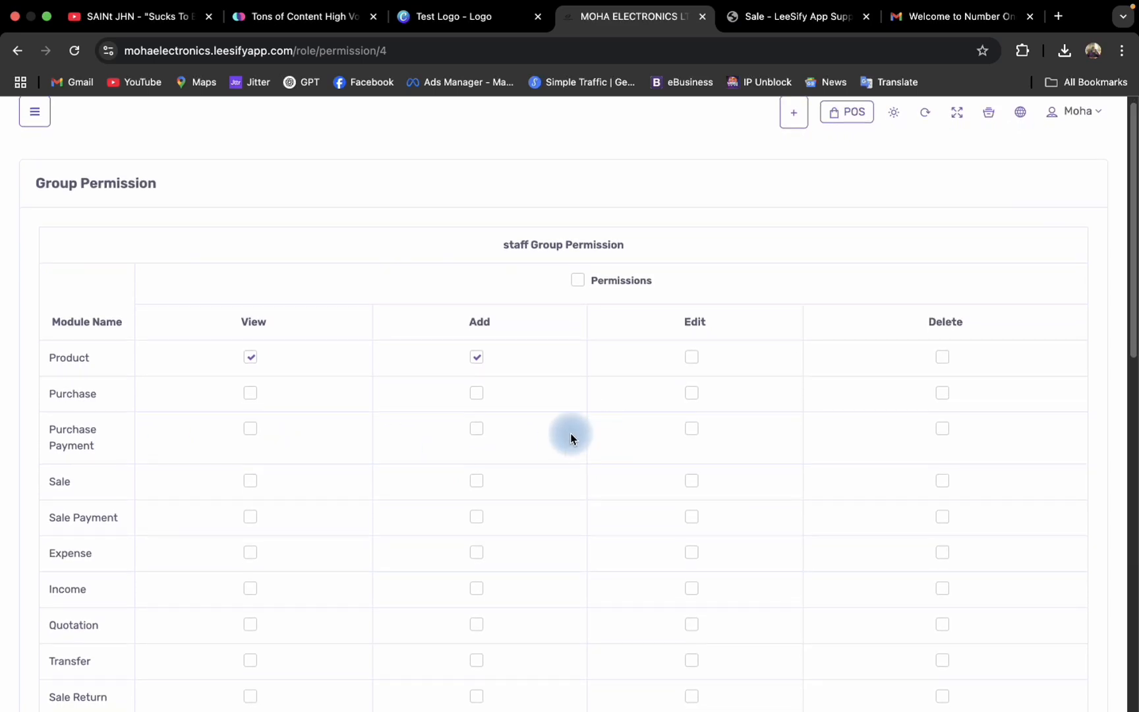
{"action": "scroll", "coordinate": [499, 454], "scroll_direction": "down", "scroll_amount": 3}
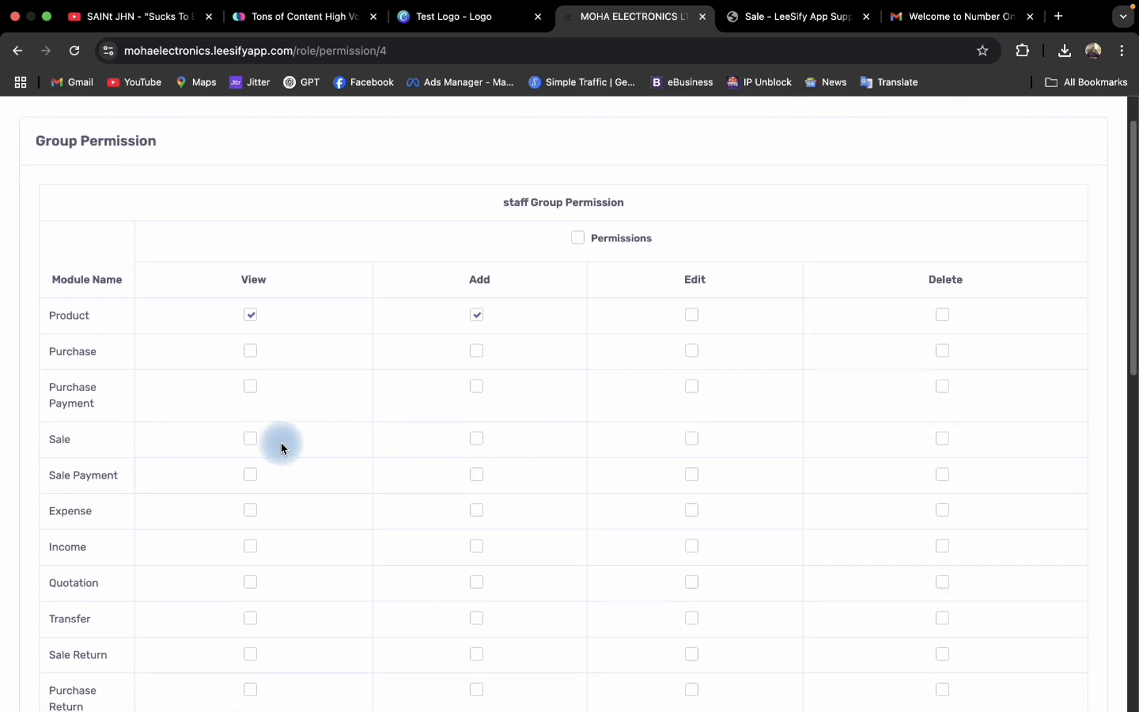
{"action": "left_click", "coordinate": [251, 440]}
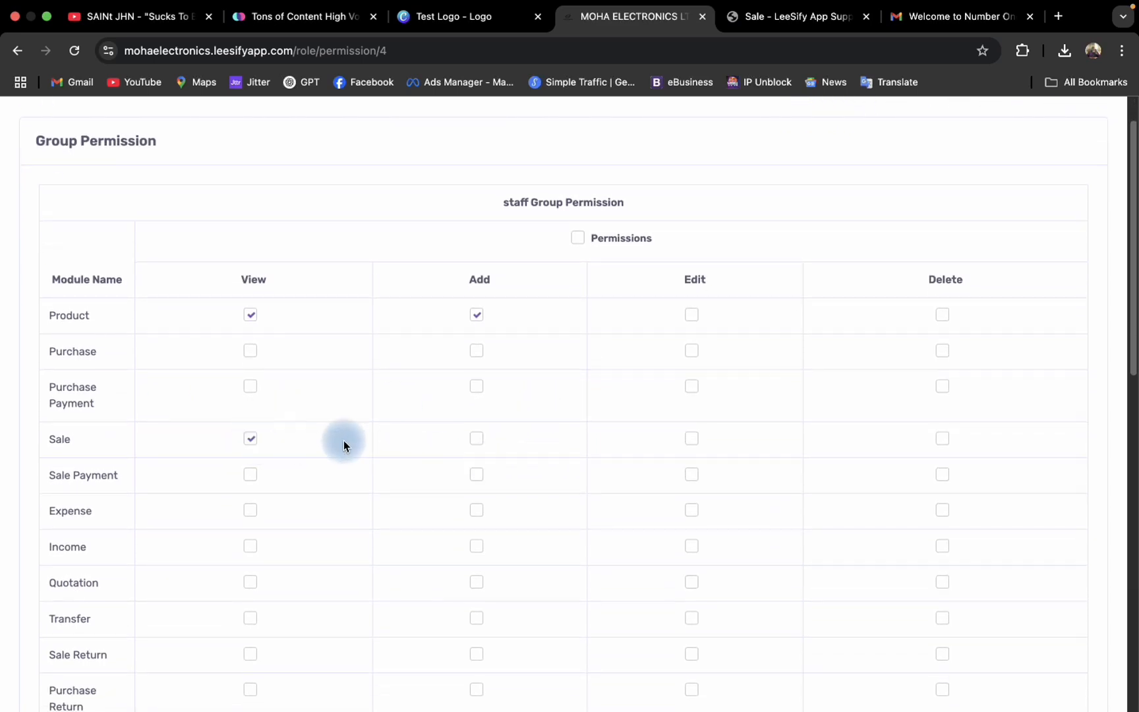
{"action": "left_click", "coordinate": [477, 440]}
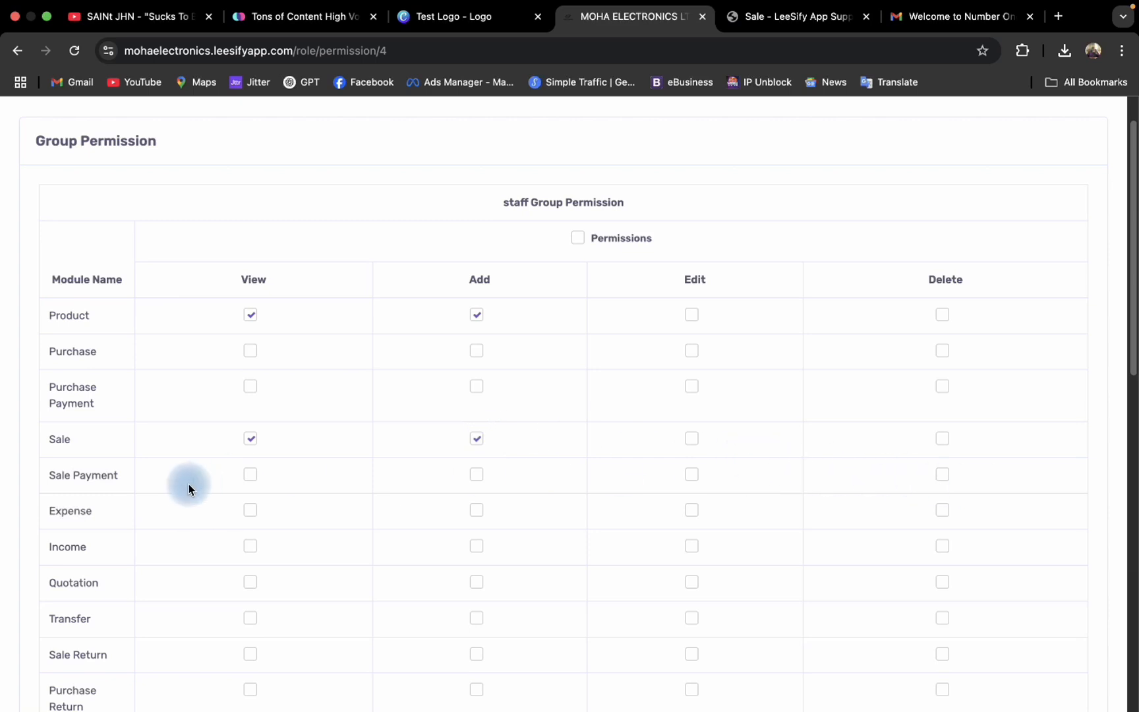
{"action": "left_click", "coordinate": [252, 479]}
{"action": "left_click", "coordinate": [475, 477]}
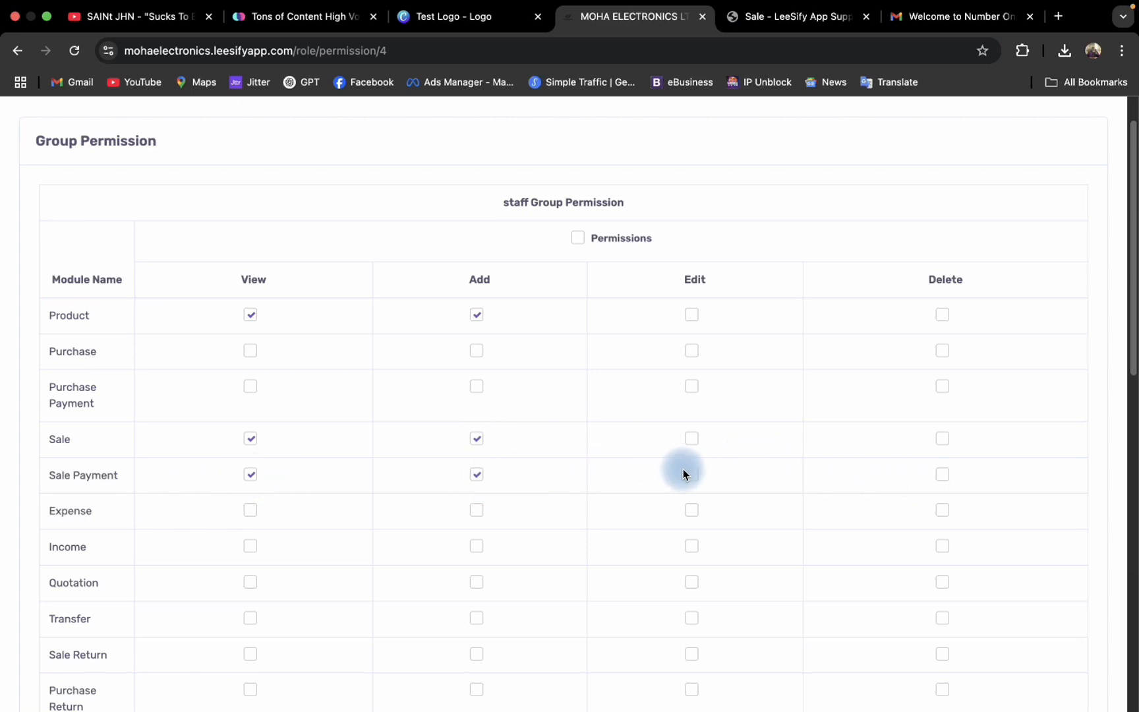
Grant the staff role View, Add and Edit permissions for the Quotation module.
{"action": "scroll", "coordinate": [326, 511], "scroll_direction": "down", "scroll_amount": 2}
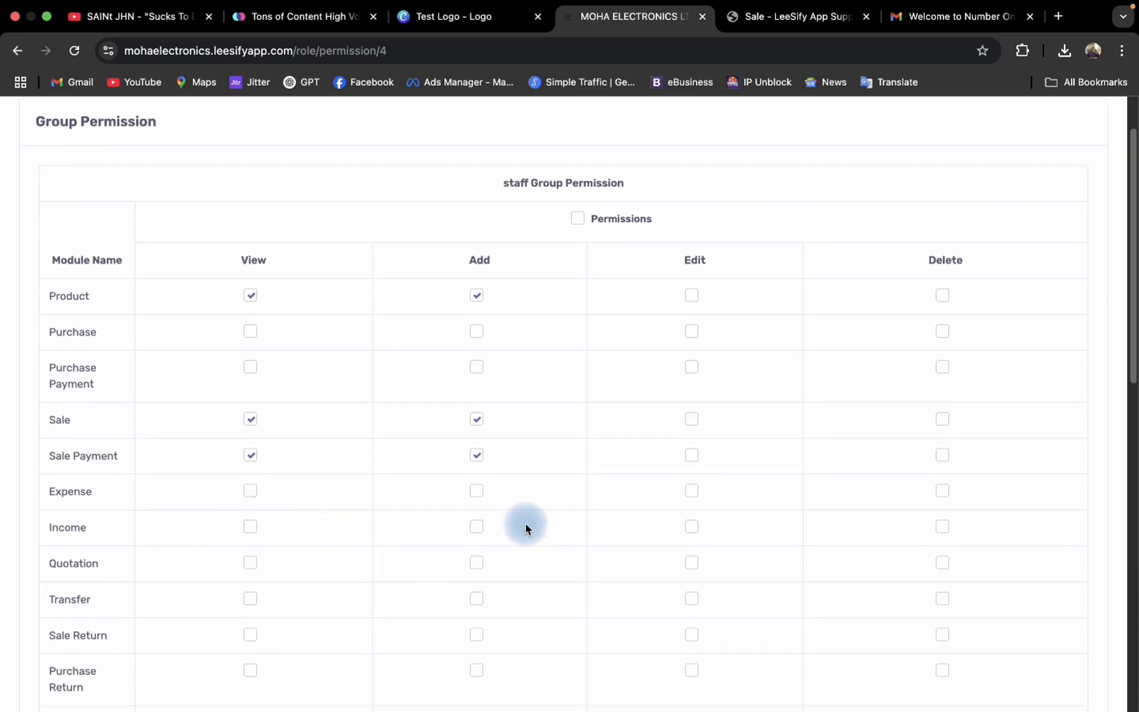
{"action": "scroll", "coordinate": [529, 525], "scroll_direction": "down", "scroll_amount": 1}
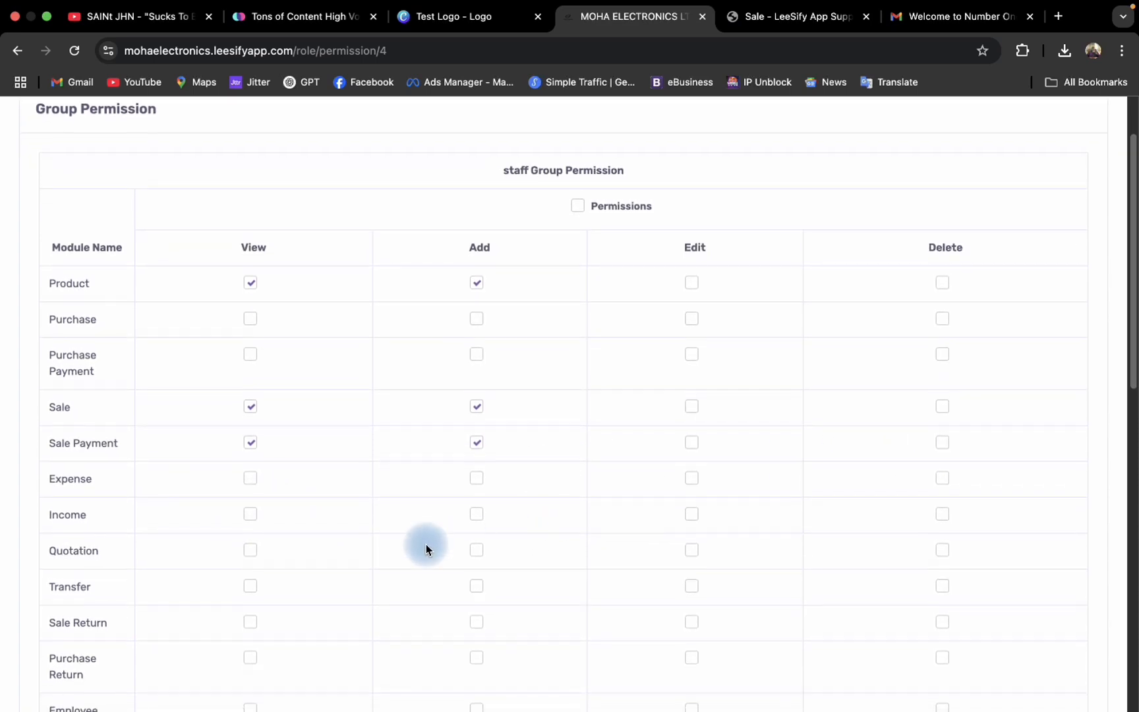
{"action": "left_click", "coordinate": [250, 553]}
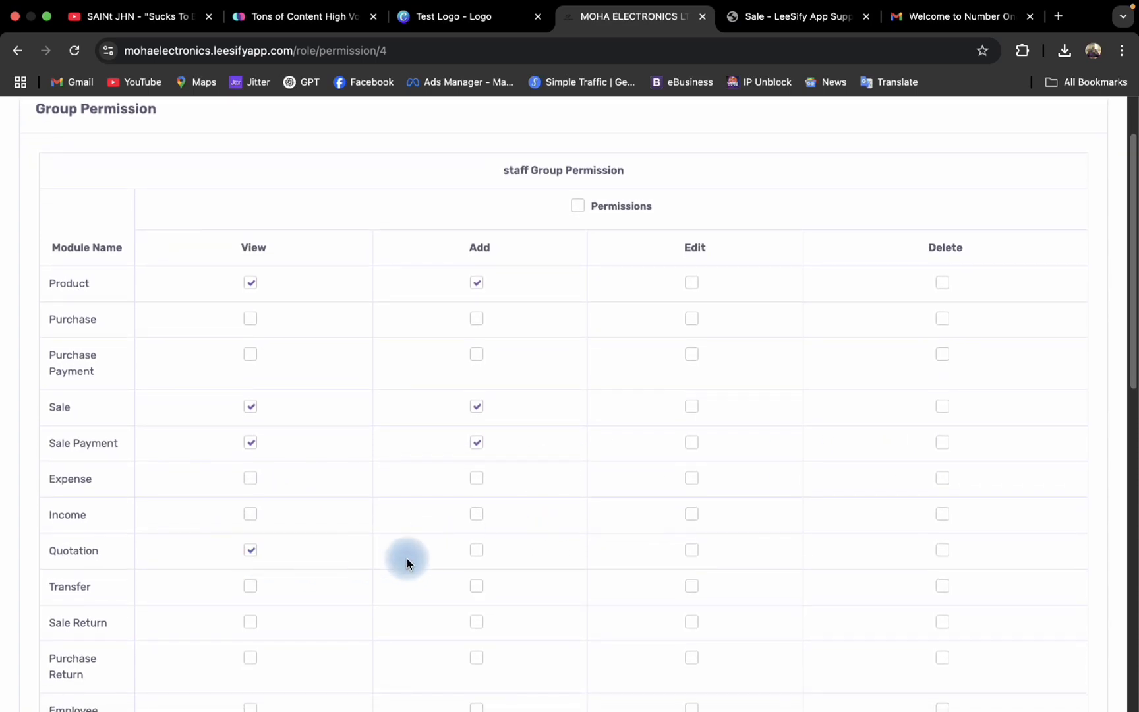
{"action": "left_click", "coordinate": [476, 550]}
{"action": "left_click", "coordinate": [691, 550]}
{"action": "left_click", "coordinate": [560, 542]}
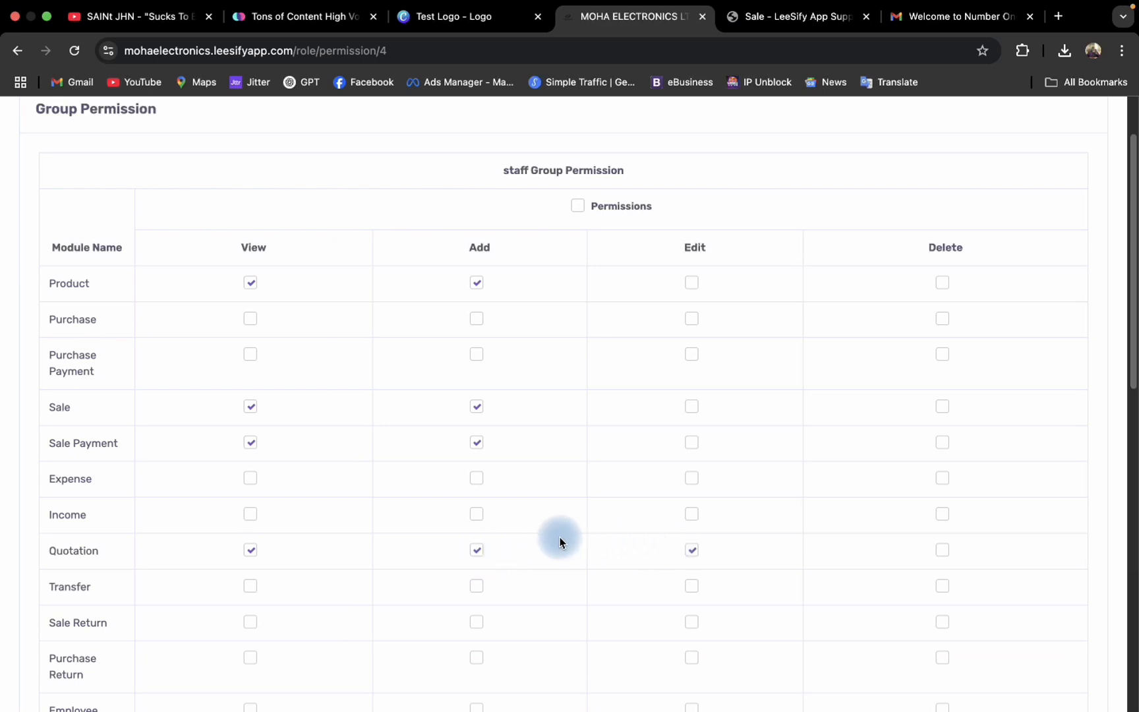
Grant the staff role View, Add and Edit permissions for the Customer module.
{"action": "scroll", "coordinate": [462, 559], "scroll_direction": "down", "scroll_amount": 2}
{"action": "scroll", "coordinate": [454, 577], "scroll_direction": "down", "scroll_amount": 2}
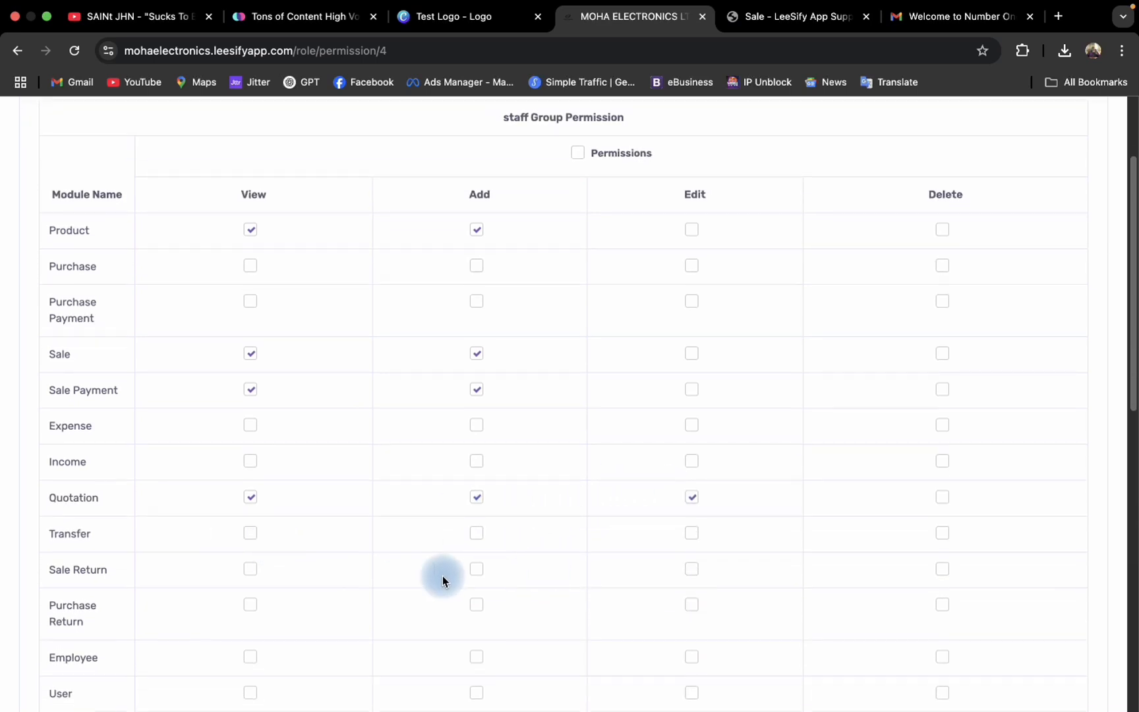
{"action": "scroll", "coordinate": [390, 552], "scroll_direction": "down", "scroll_amount": 2}
{"action": "scroll", "coordinate": [331, 558], "scroll_direction": "down", "scroll_amount": 2}
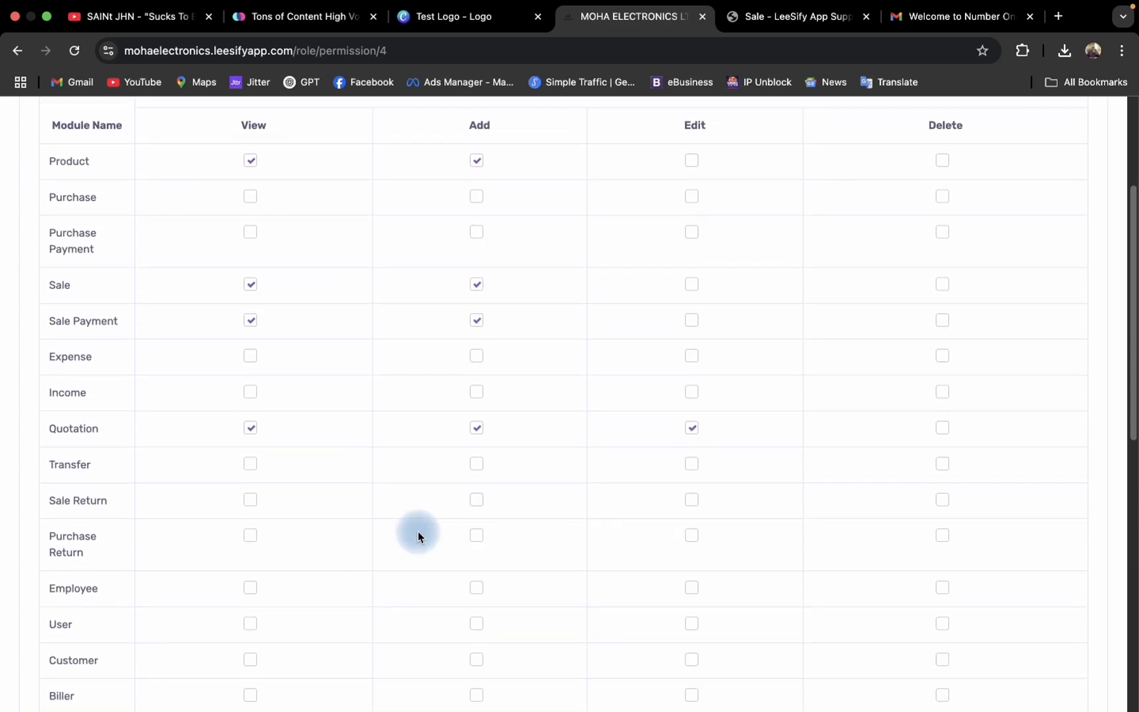
{"action": "scroll", "coordinate": [501, 598], "scroll_direction": "down", "scroll_amount": 1}
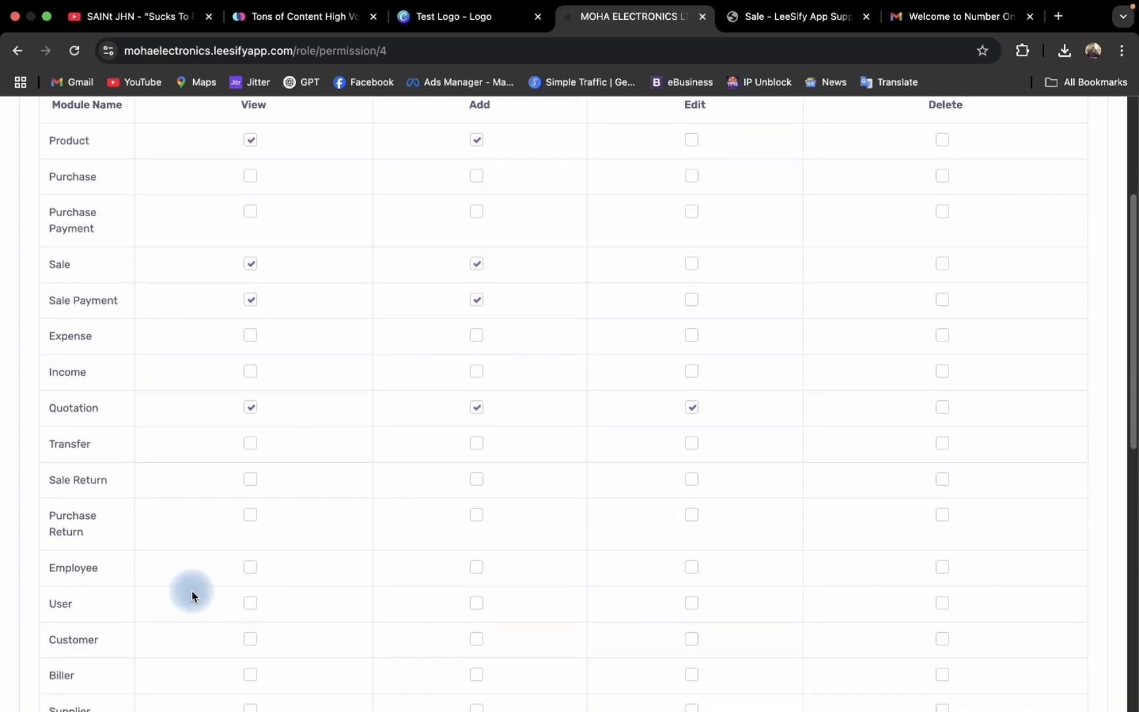
{"action": "scroll", "coordinate": [659, 583], "scroll_direction": "down", "scroll_amount": 5}
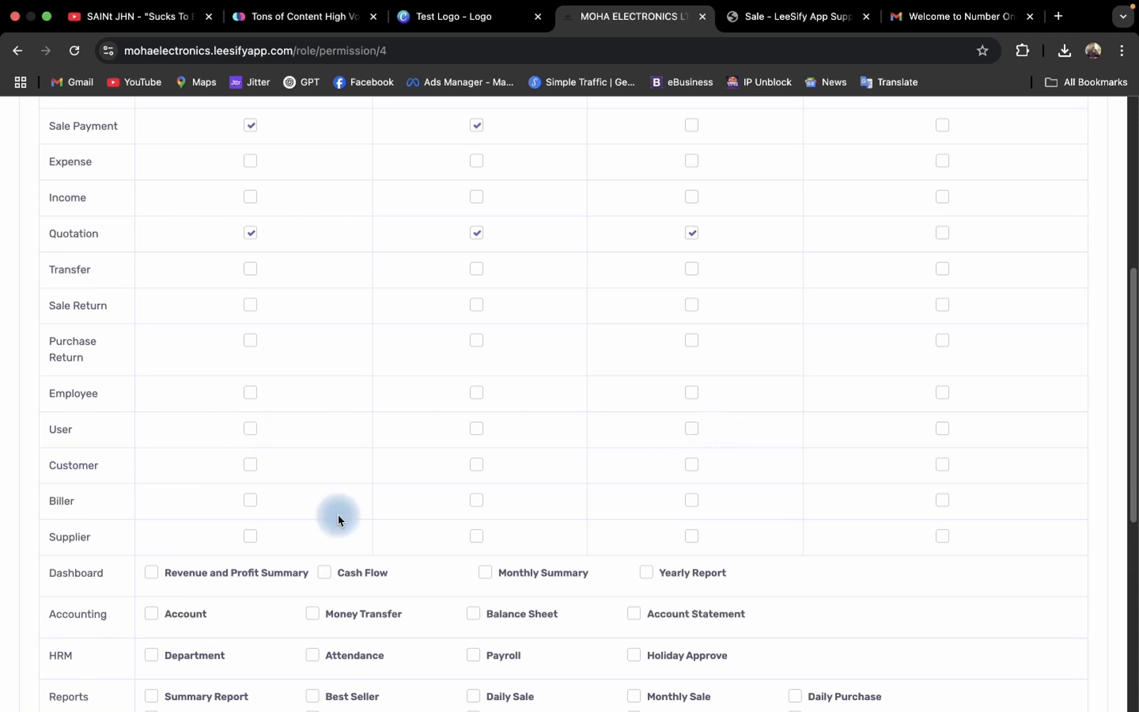
{"action": "left_click", "coordinate": [250, 464]}
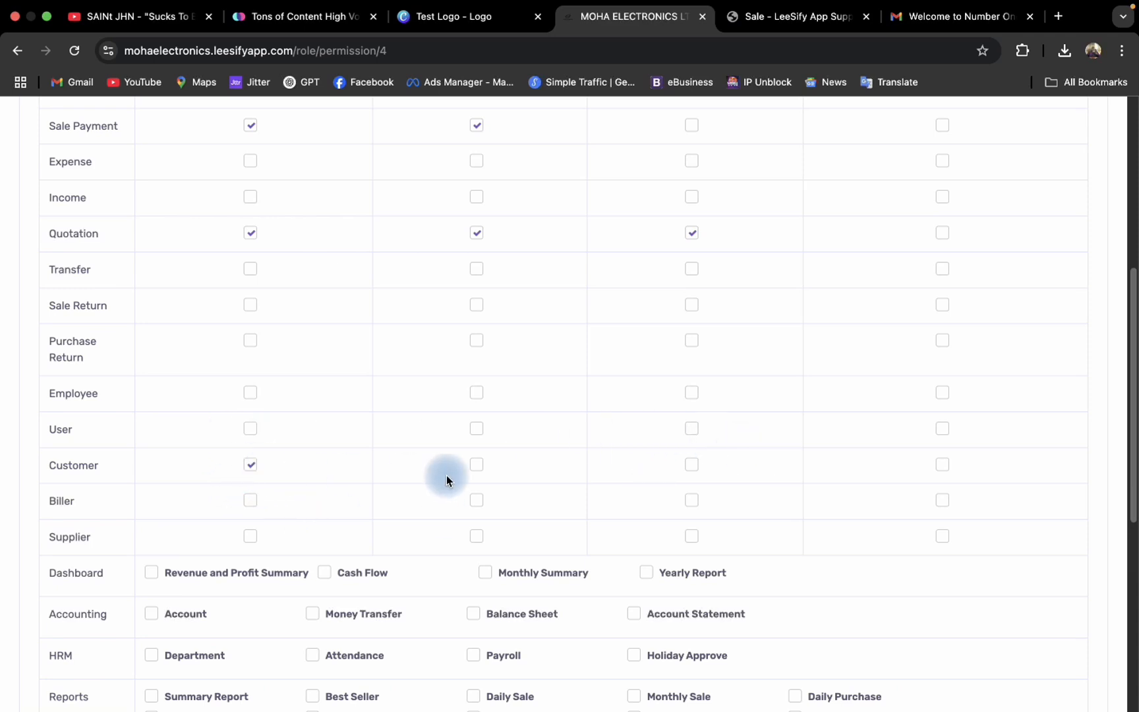
{"action": "left_click", "coordinate": [477, 468]}
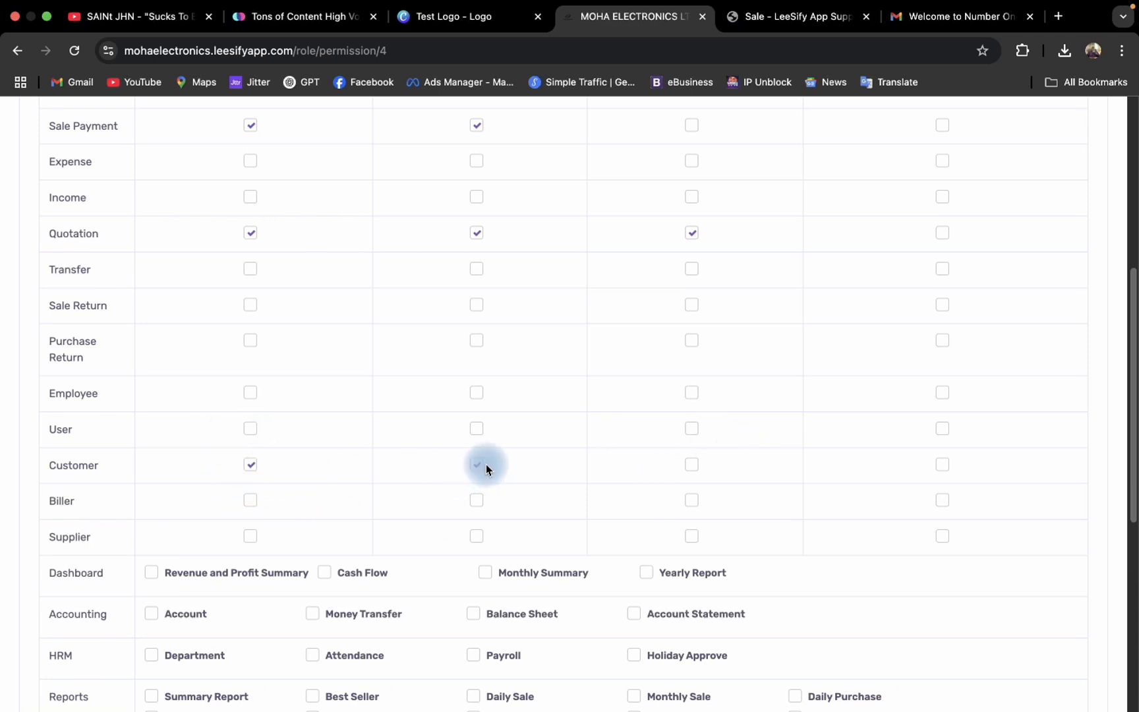
{"action": "left_click", "coordinate": [694, 467]}
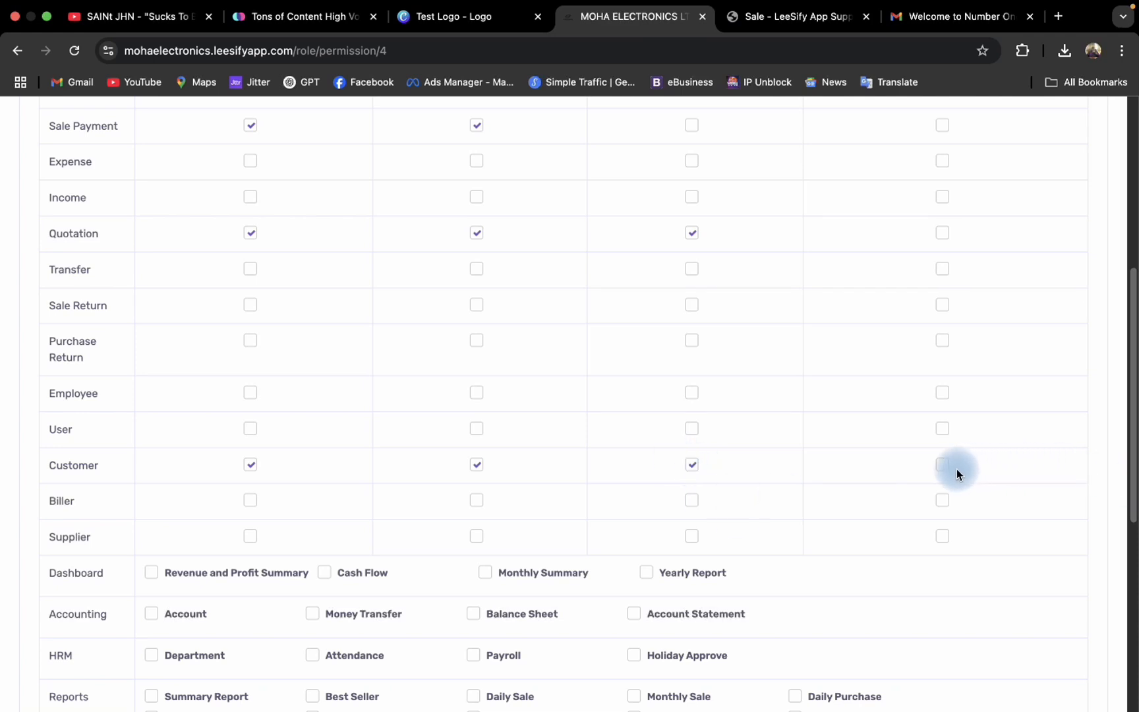
{"action": "scroll", "coordinate": [198, 530], "scroll_direction": "down", "scroll_amount": 1}
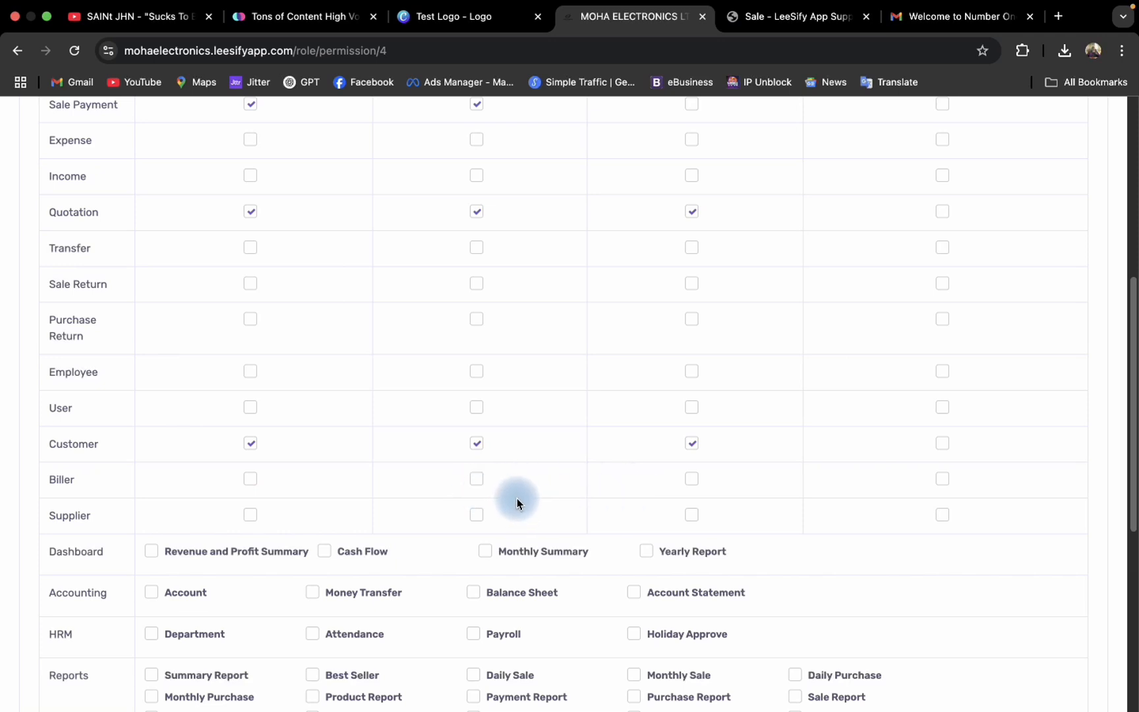
Grant the staff role the Create SMS and Send Notification permissions under Settings.
{"action": "scroll", "coordinate": [382, 496], "scroll_direction": "down", "scroll_amount": 1}
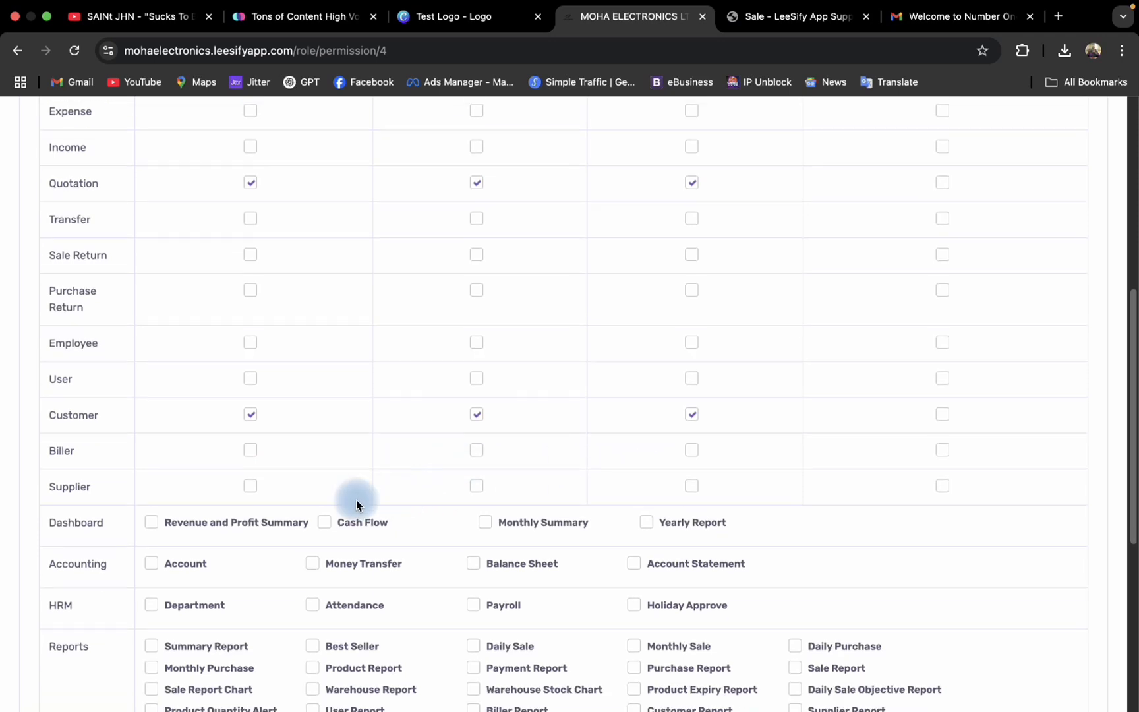
{"action": "scroll", "coordinate": [284, 493], "scroll_direction": "down", "scroll_amount": 2}
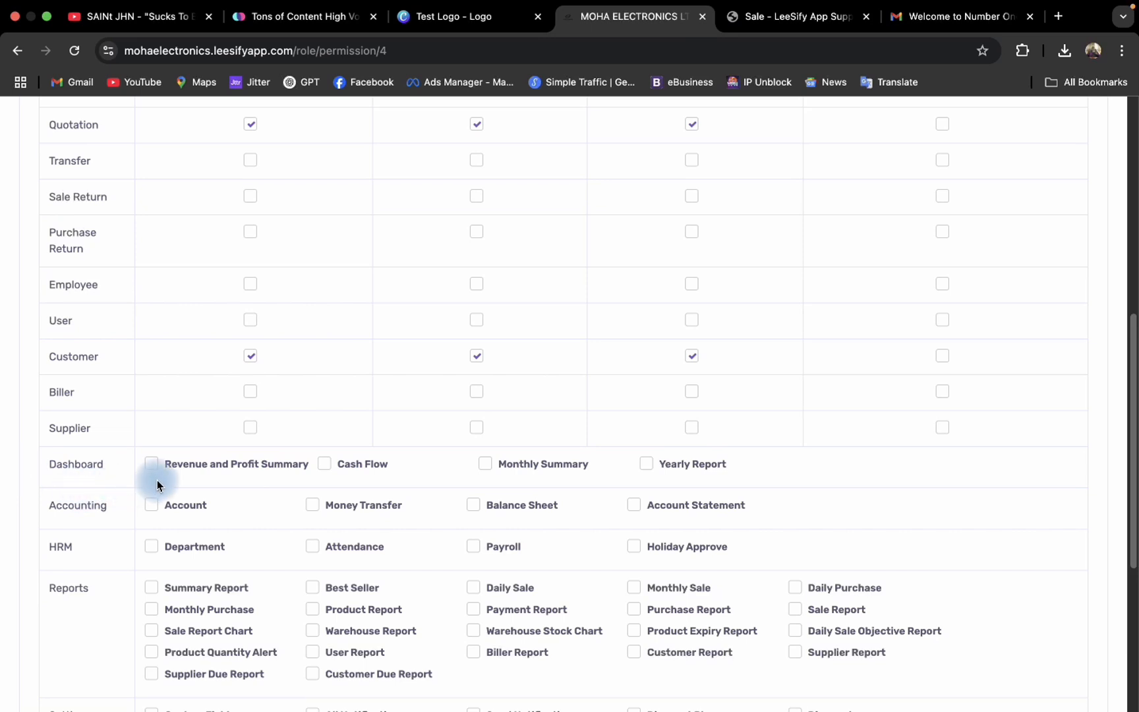
{"action": "scroll", "coordinate": [231, 493], "scroll_direction": "down", "scroll_amount": 1}
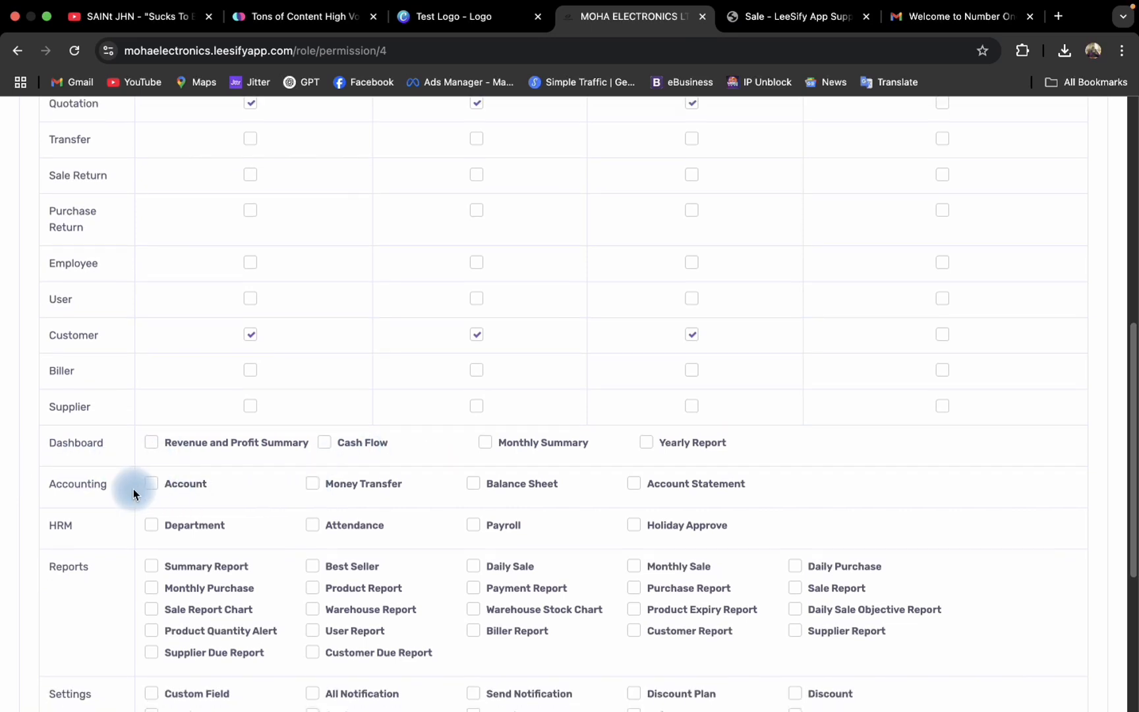
{"action": "scroll", "coordinate": [277, 527], "scroll_direction": "down", "scroll_amount": 1}
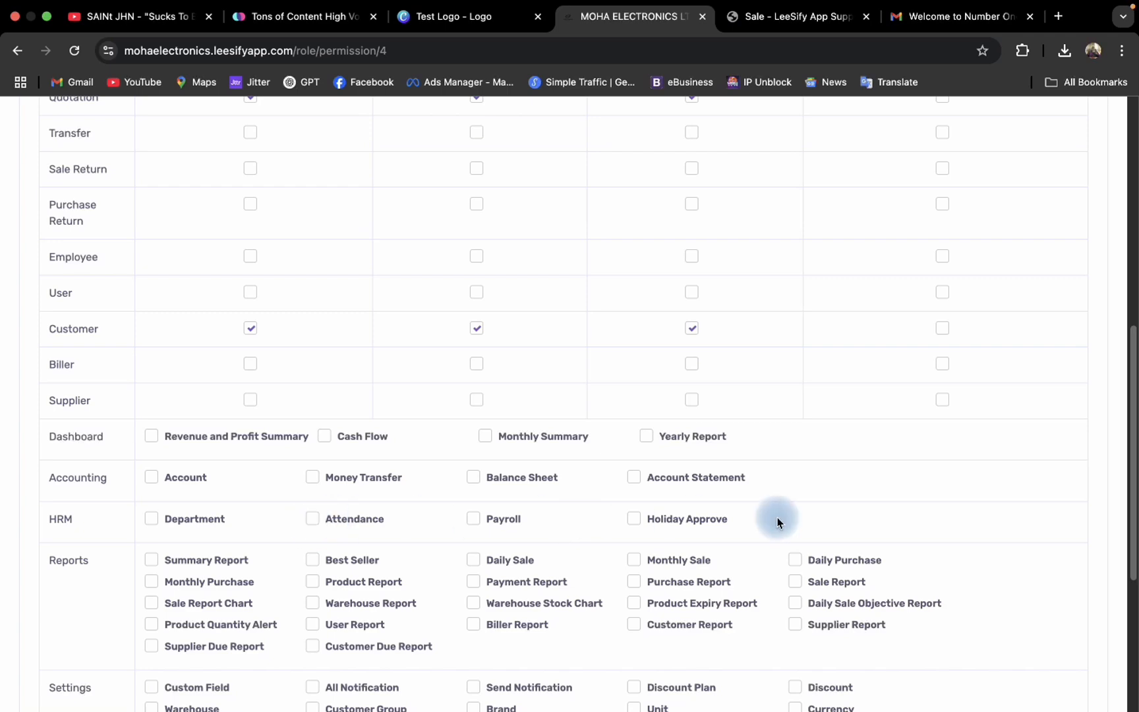
{"action": "scroll", "coordinate": [329, 527], "scroll_direction": "down", "scroll_amount": 5}
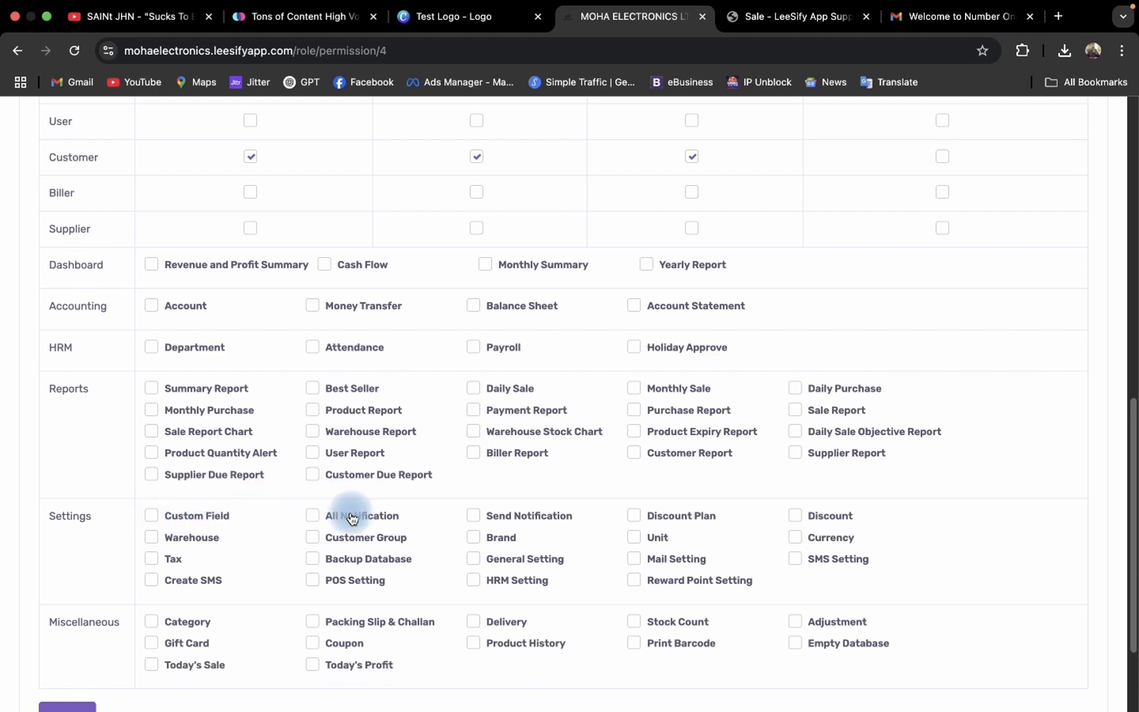
{"action": "left_click", "coordinate": [152, 582]}
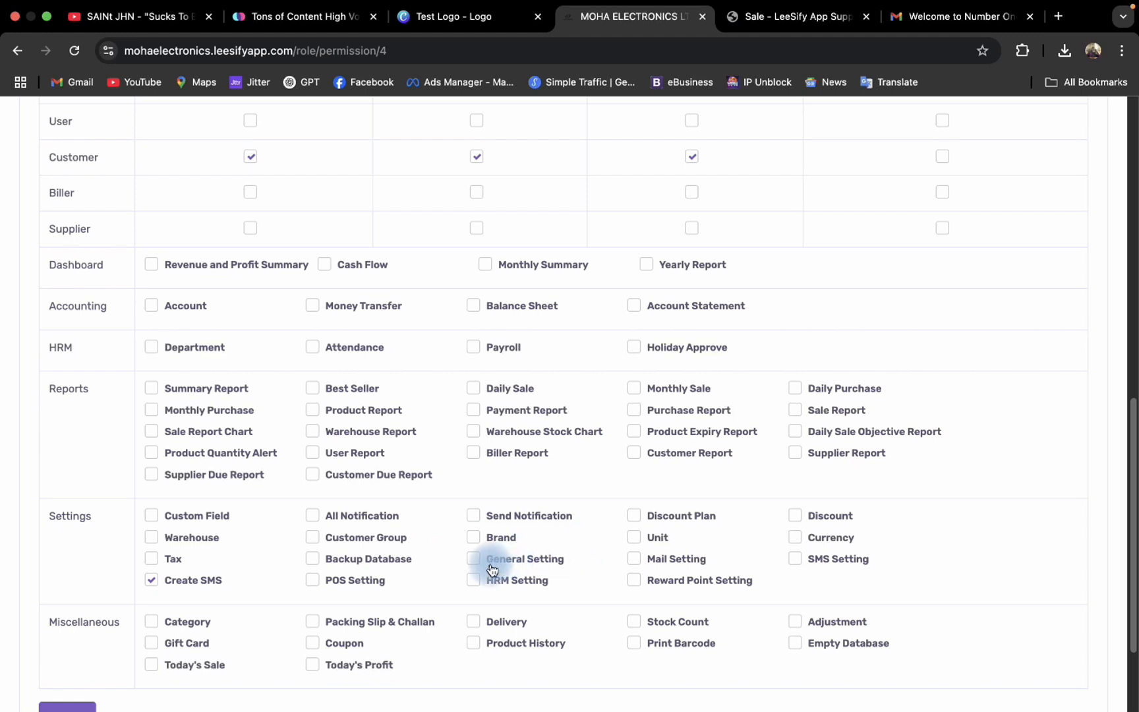
{"action": "left_click", "coordinate": [474, 517]}
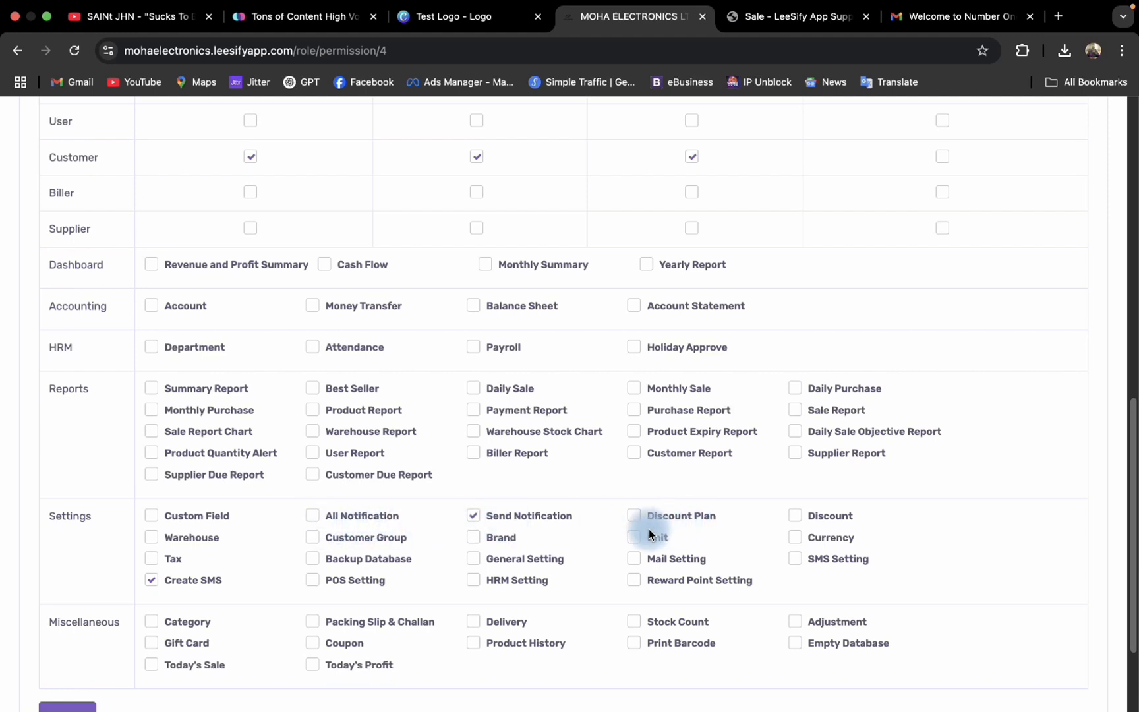
Grant the staff role the Delivery and Print Barcode permissions under Miscellaneous and submit the permission changes.
{"action": "scroll", "coordinate": [549, 544], "scroll_direction": "down", "scroll_amount": 1}
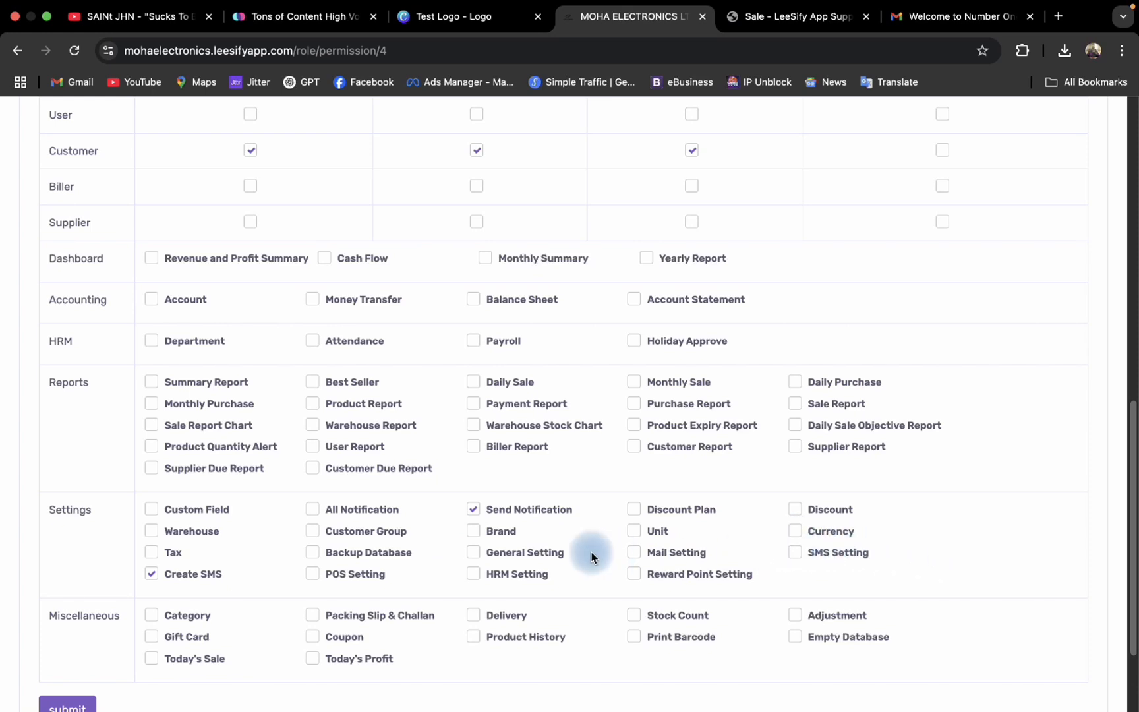
{"action": "scroll", "coordinate": [613, 589], "scroll_direction": "down", "scroll_amount": 2}
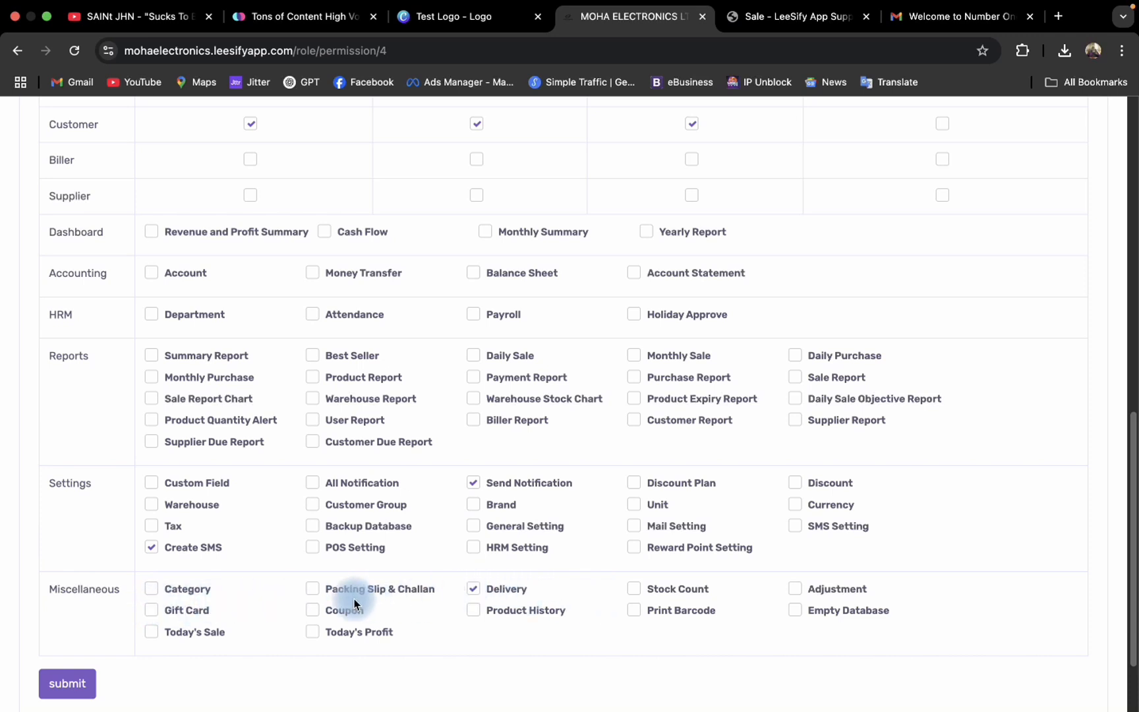
{"action": "left_click", "coordinate": [496, 589]}
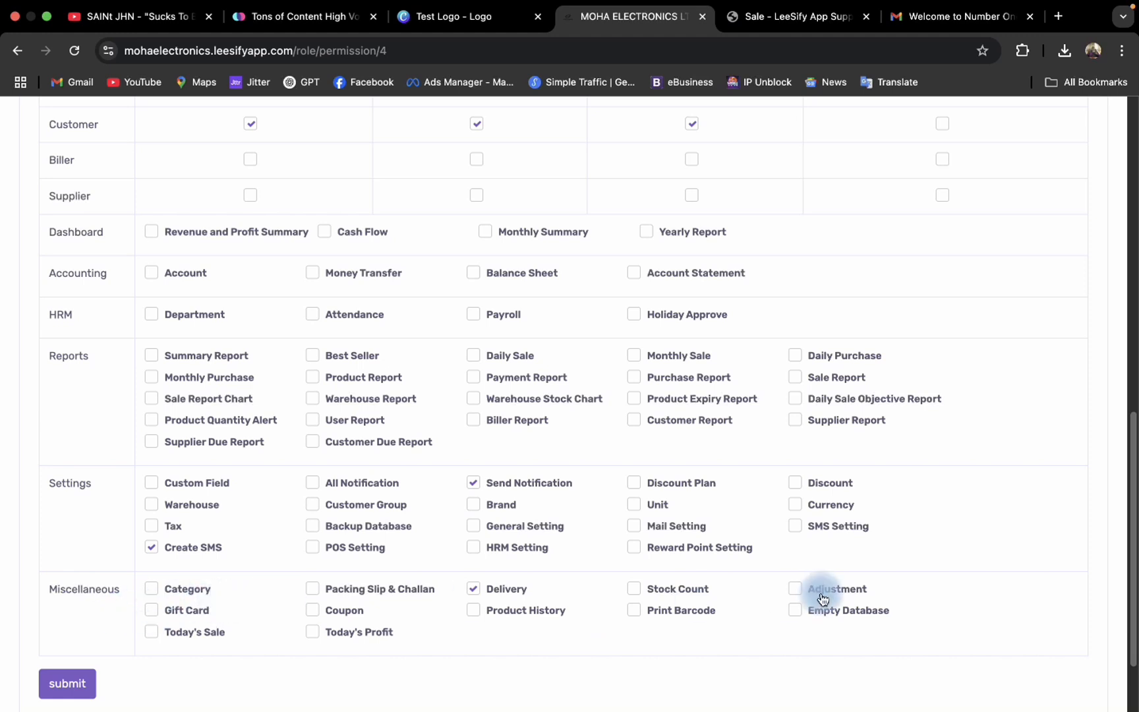
{"action": "left_click", "coordinate": [634, 611]}
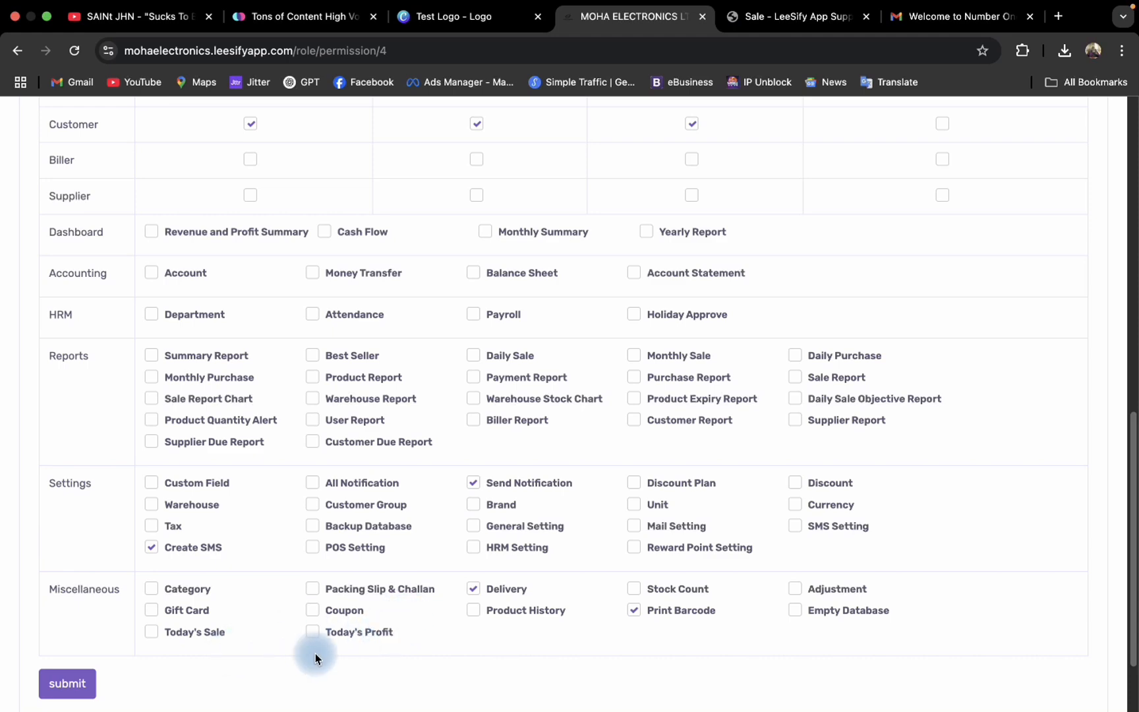
{"action": "left_click", "coordinate": [61, 685]}
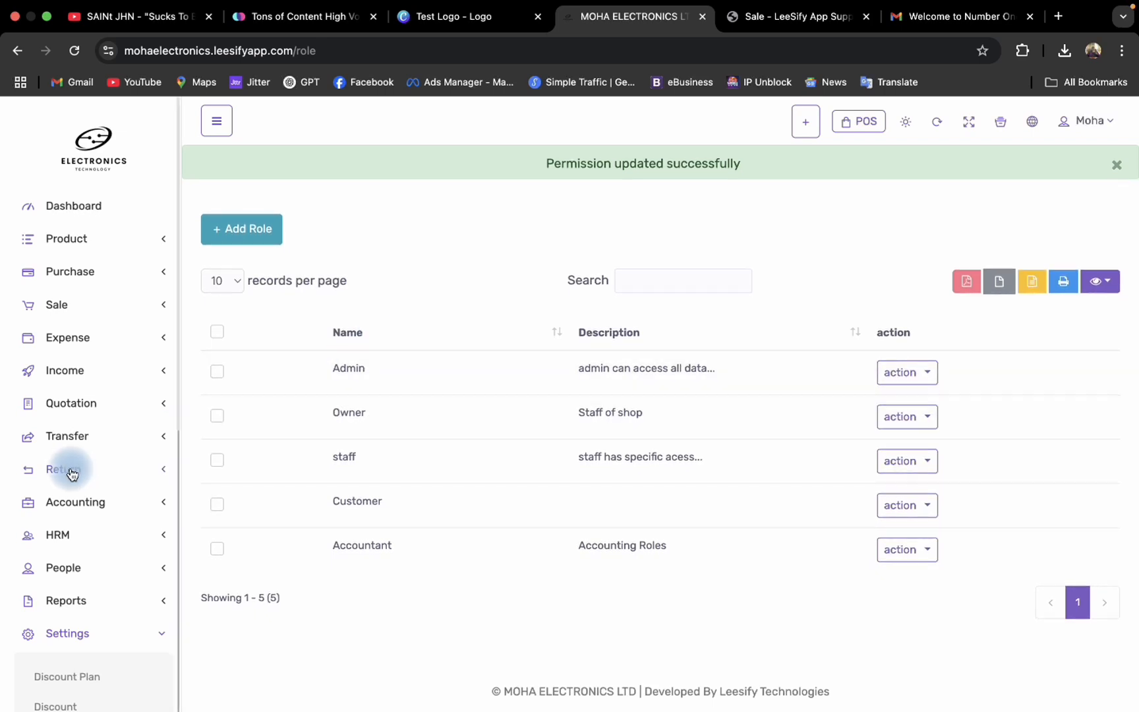
Go to the dashboard and expand the Settings section to view its options.
{"action": "scroll", "coordinate": [99, 427], "scroll_direction": "down", "scroll_amount": 3}
{"action": "scroll", "coordinate": [63, 396], "scroll_direction": "down", "scroll_amount": 6}
{"action": "scroll", "coordinate": [69, 419], "scroll_direction": "up", "scroll_amount": 8}
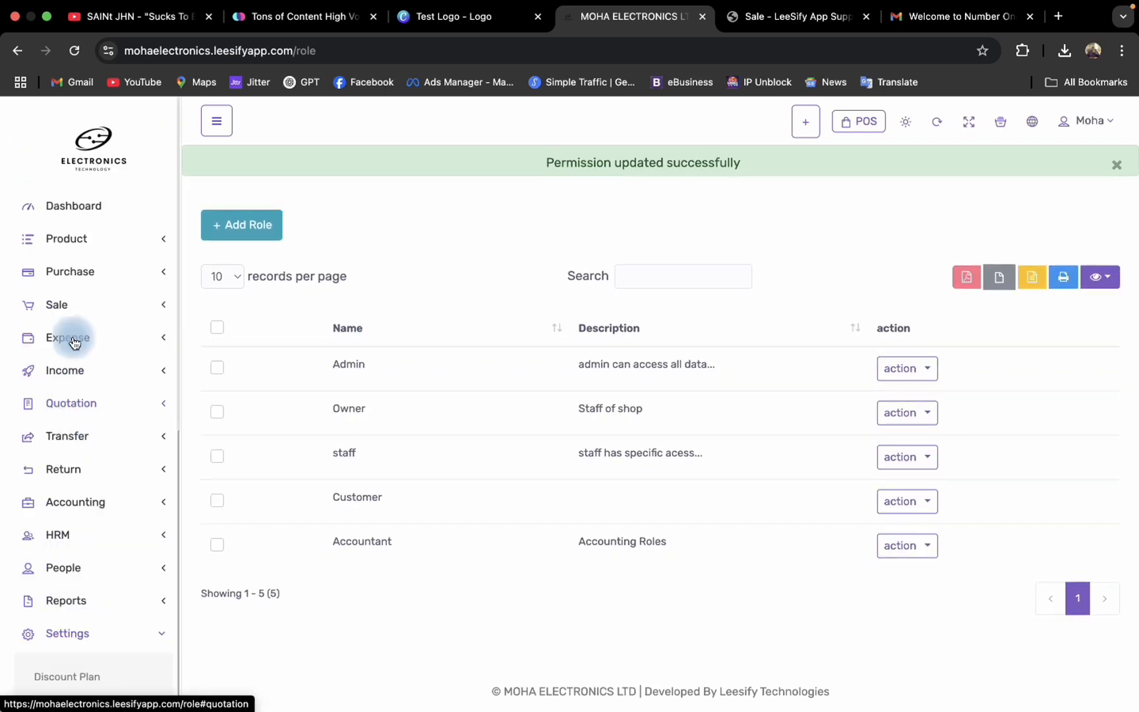
{"action": "left_click", "coordinate": [66, 208]}
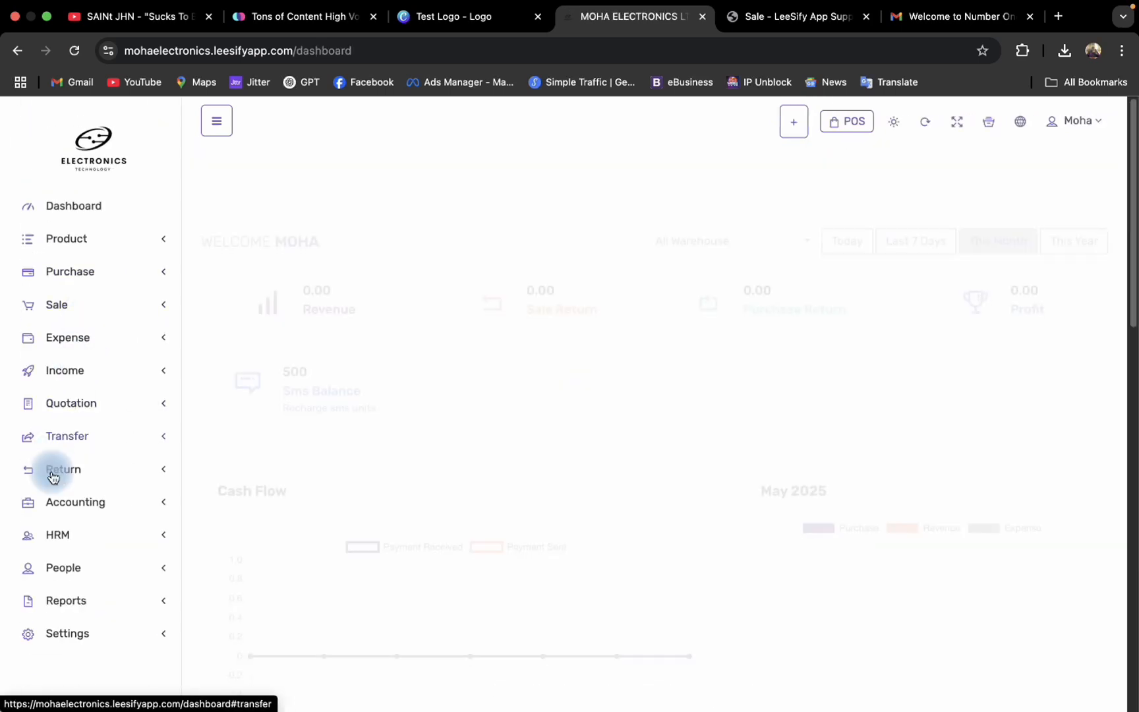
{"action": "scroll", "coordinate": [59, 514], "scroll_direction": "down", "scroll_amount": 4}
{"action": "left_click", "coordinate": [92, 632]}
{"action": "scroll", "coordinate": [66, 560], "scroll_direction": "down", "scroll_amount": 3}
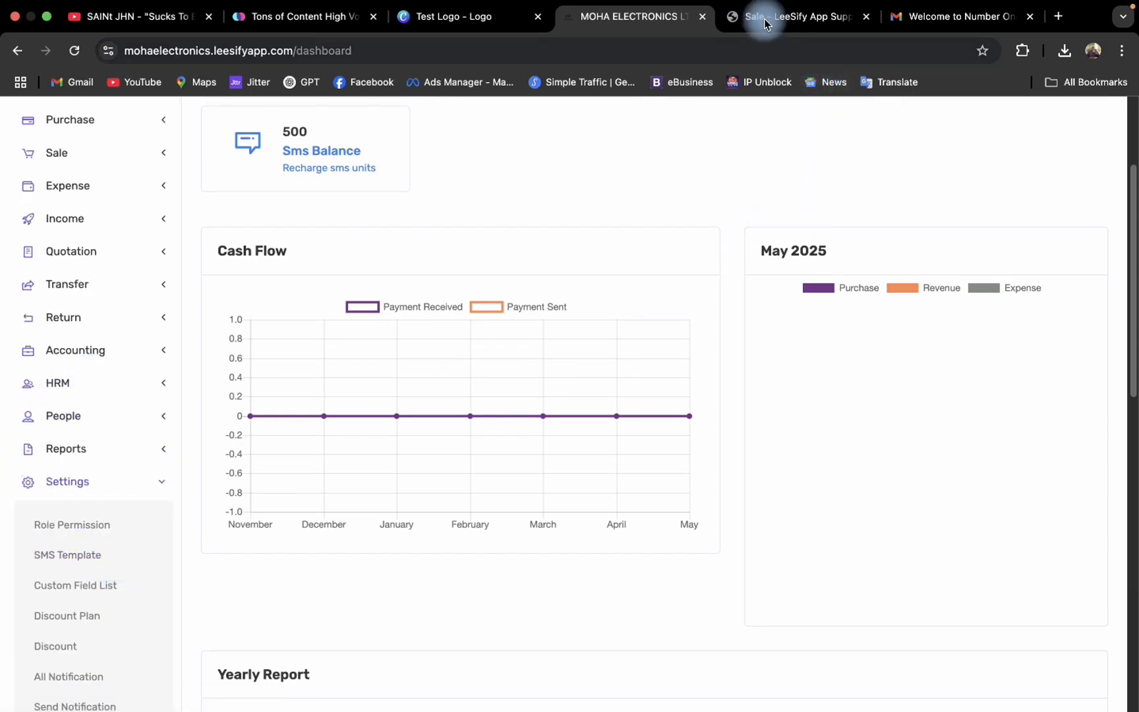
{"action": "mouse_move", "coordinate": [847, 5]}
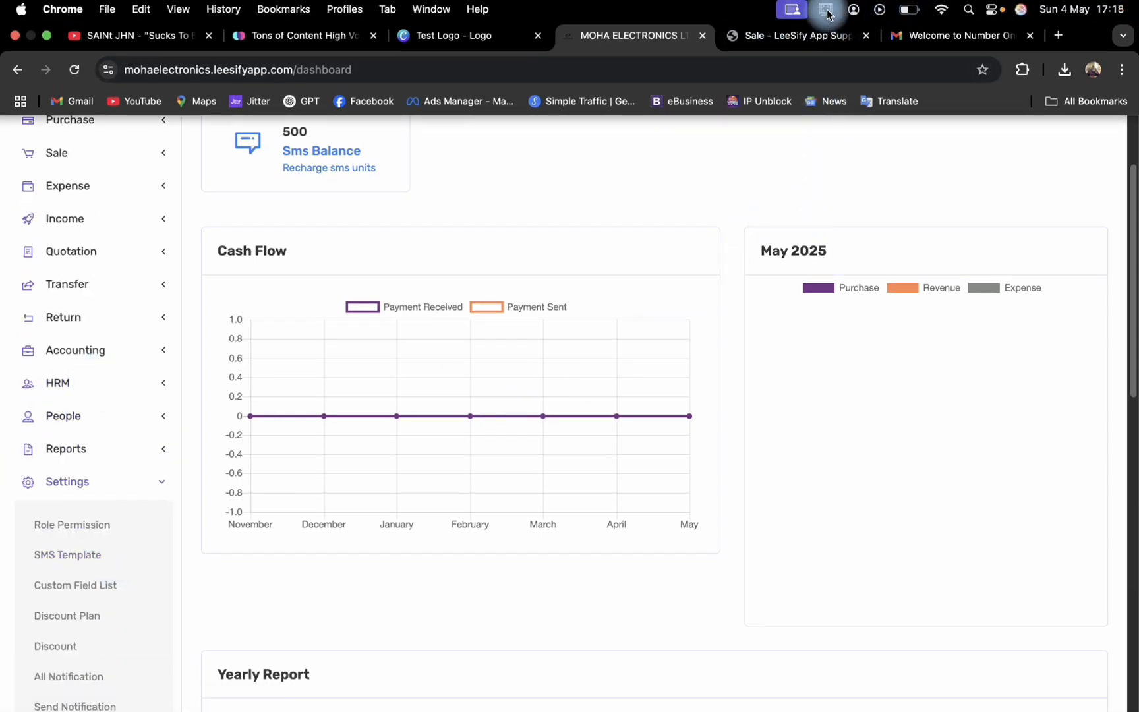